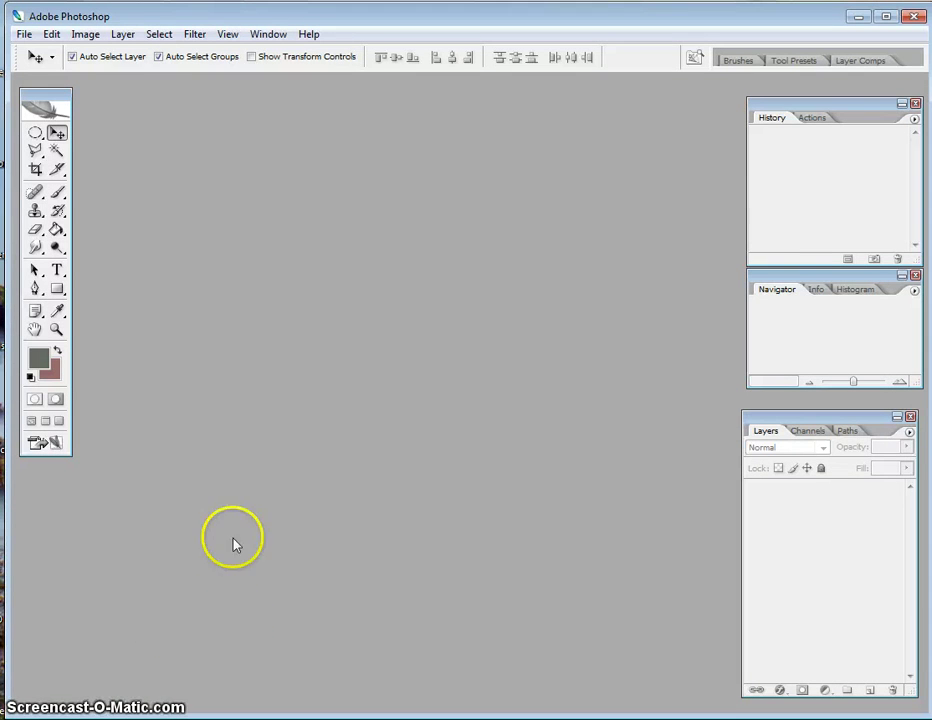
Step: Create a 400 × 400 px document, Untitled-1, with transparent background contents
left_click(21, 38)
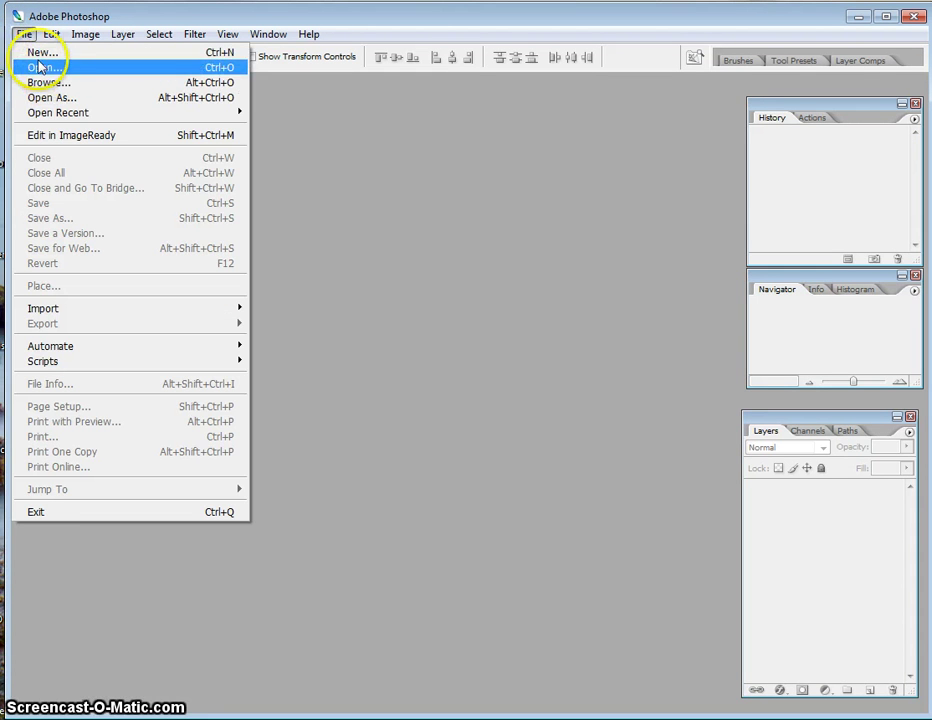
left_click(36, 53)
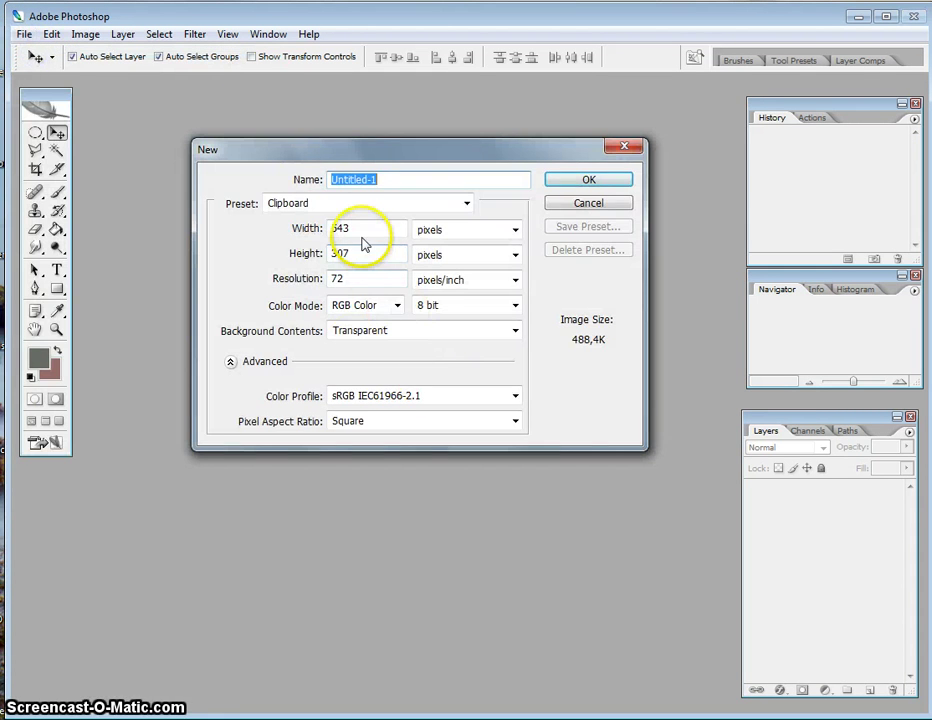
mouse_move(354, 229)
left_mouse_down()
mouse_move(337, 229)
mouse_move(349, 228)
left_mouse_up()
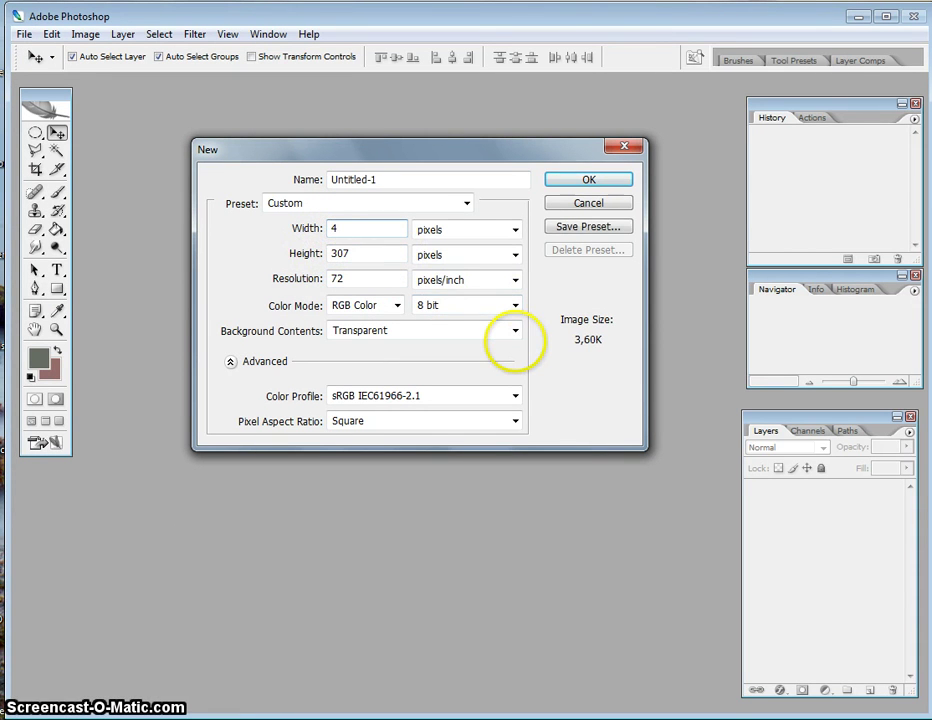
type("0")
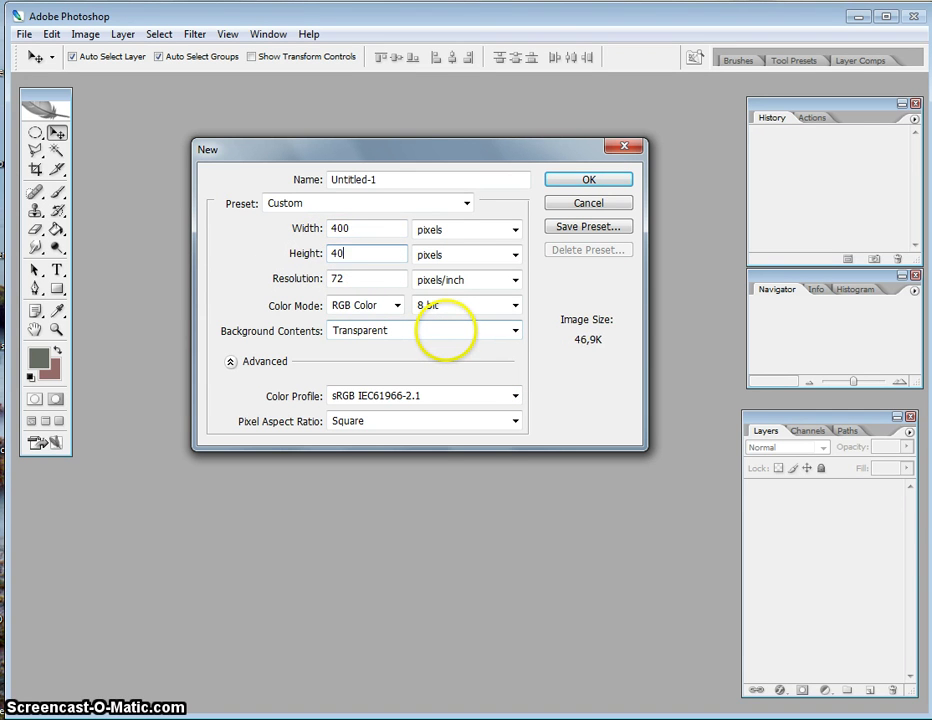
type("0")
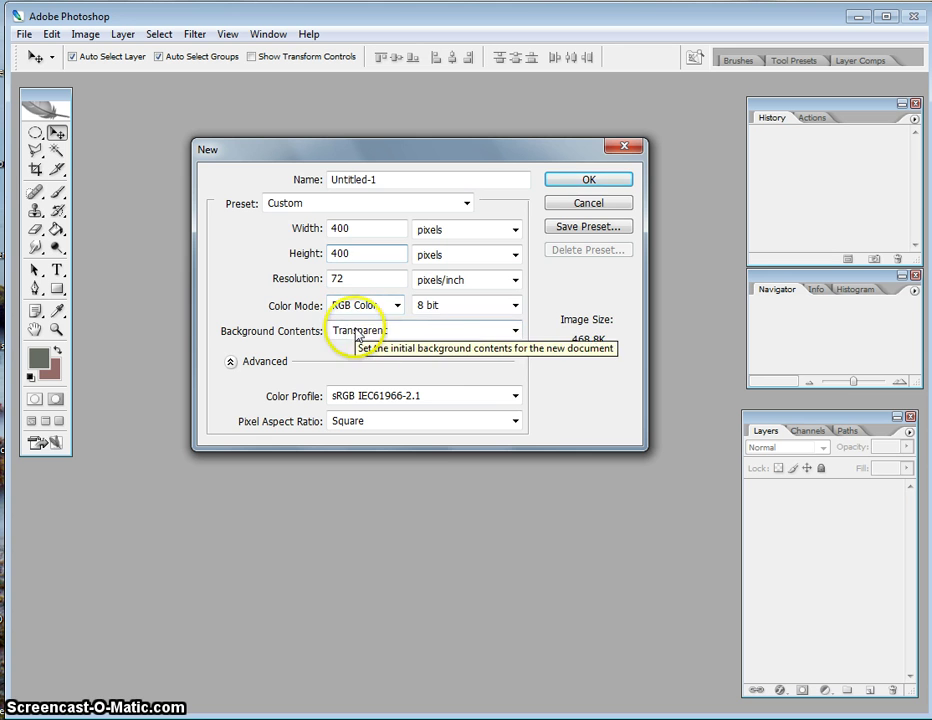
left_click(617, 181)
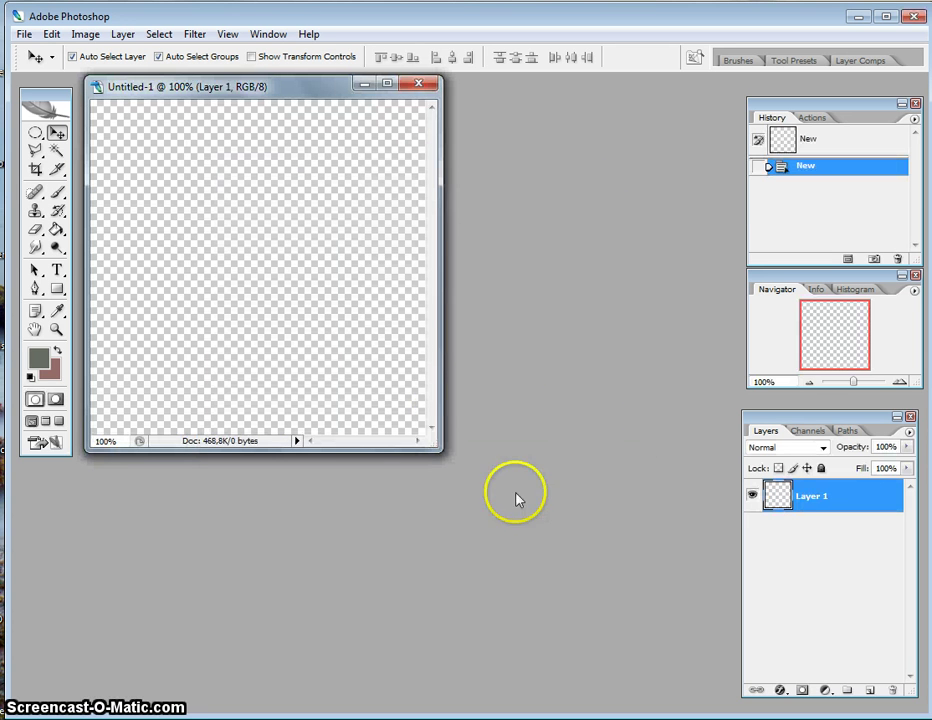
Step: Add Layer 2 and drag a circular elliptical marquee selection across the canvas centre
left_click_drag(439, 450, 530, 548)
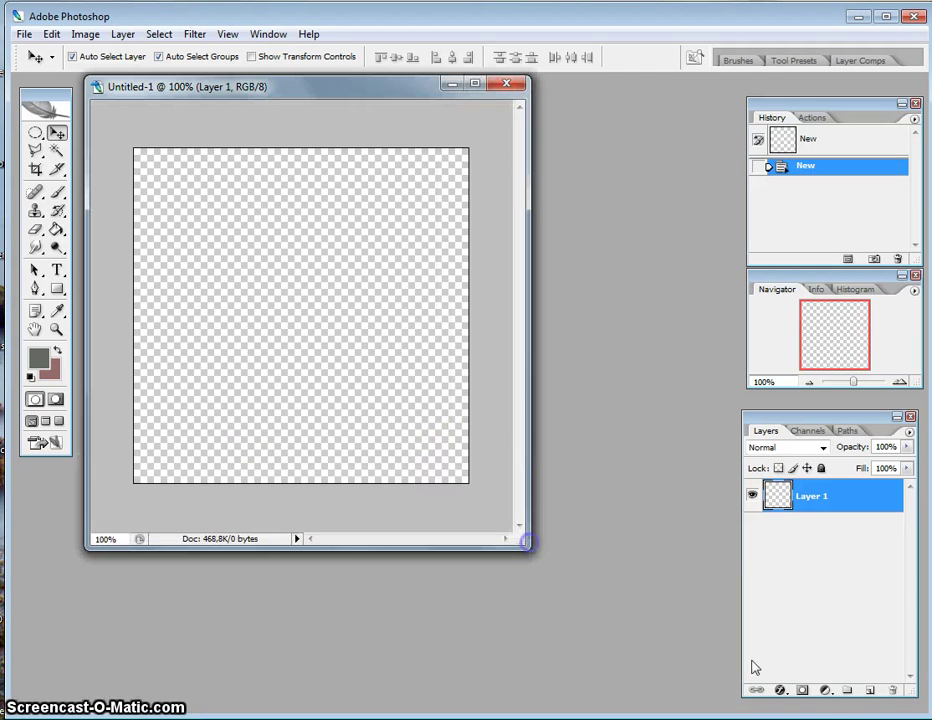
left_click(872, 691)
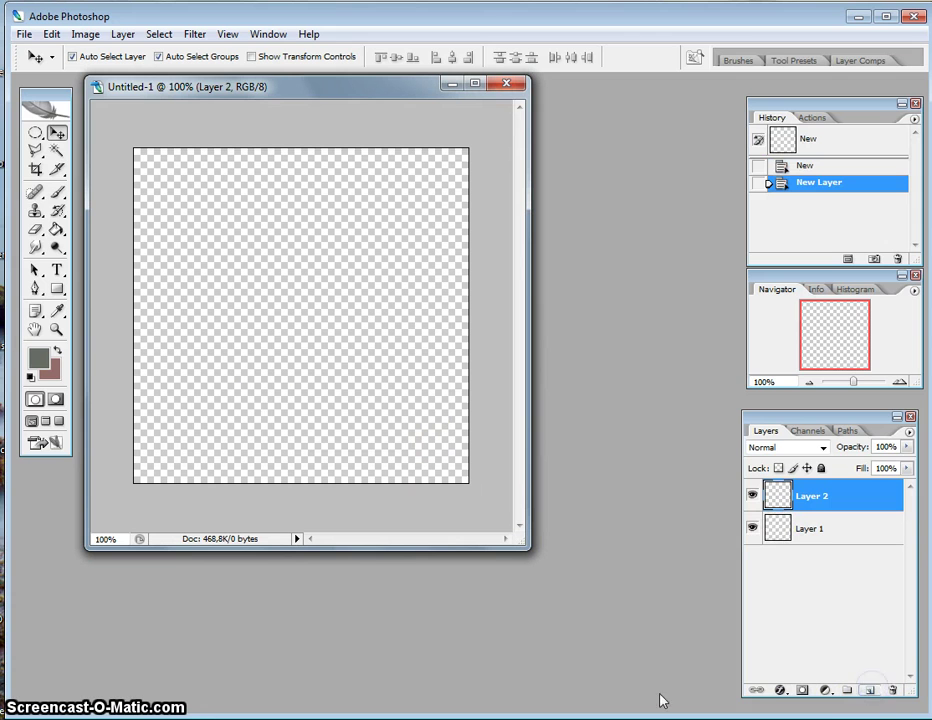
left_click(36, 134)
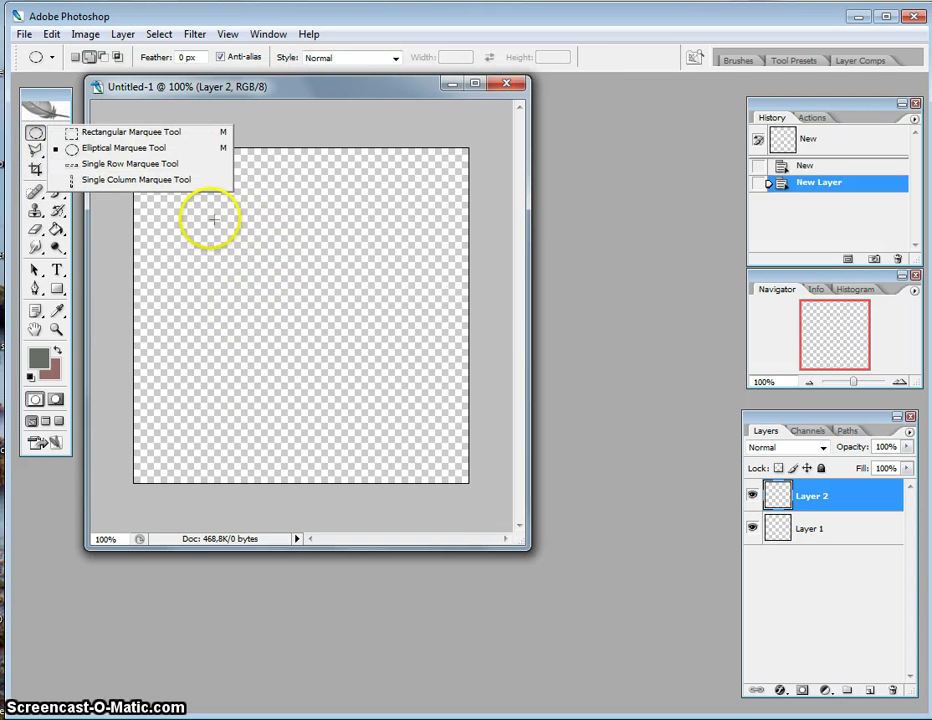
left_click_drag(210, 219, 275, 390)
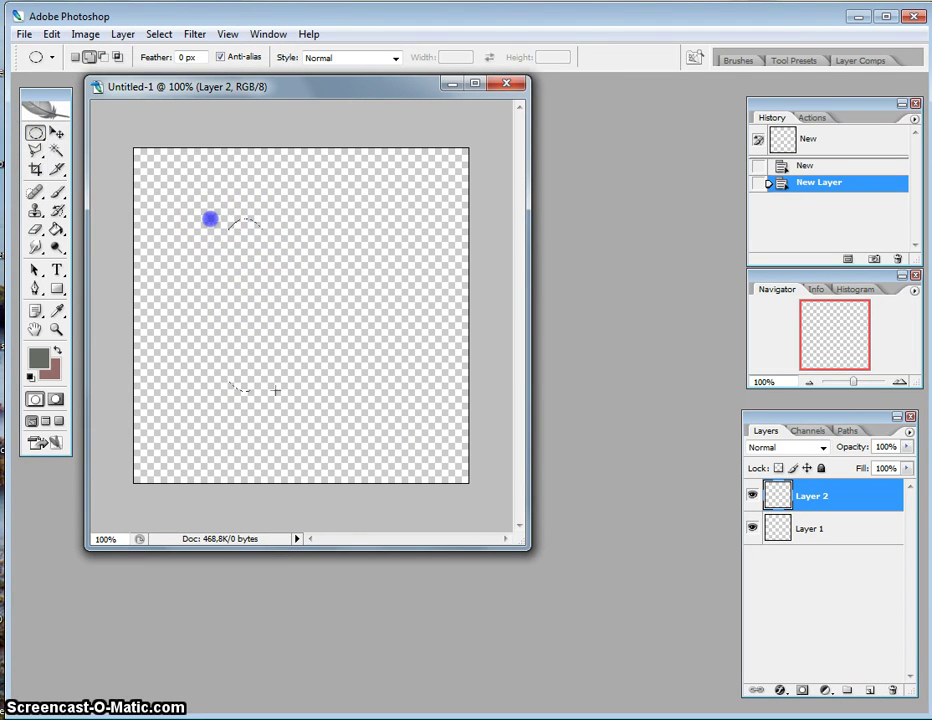
mouse_move(415, 430)
left_mouse_down()
mouse_move(434, 426)
mouse_move(421, 435)
left_mouse_up()
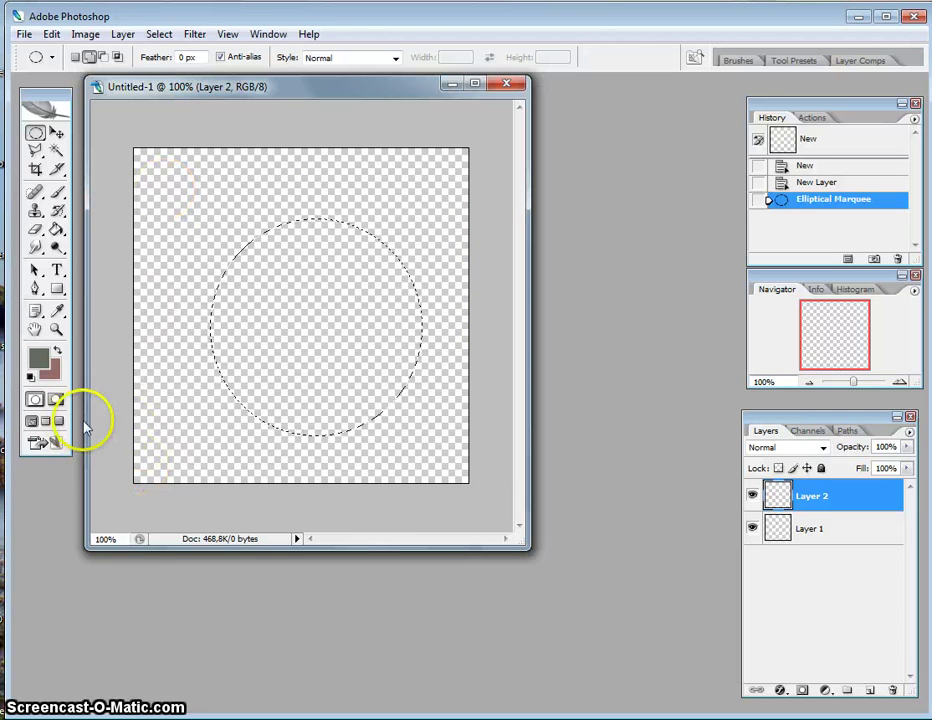
Step: Set the foreground colour to light green b1e782
left_click(37, 360)
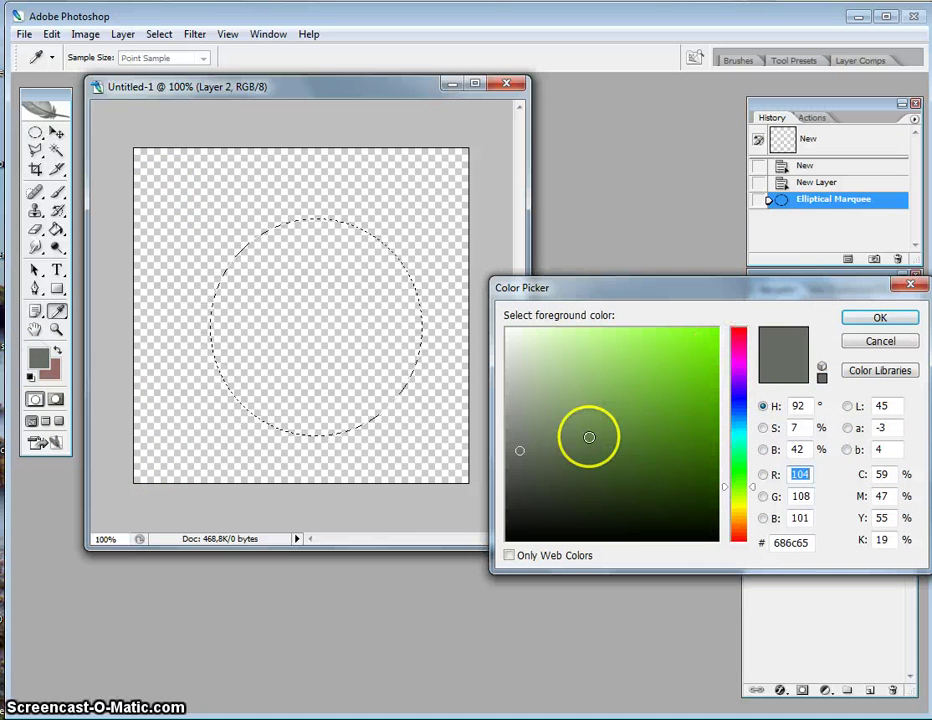
left_click(602, 369)
left_click(599, 347)
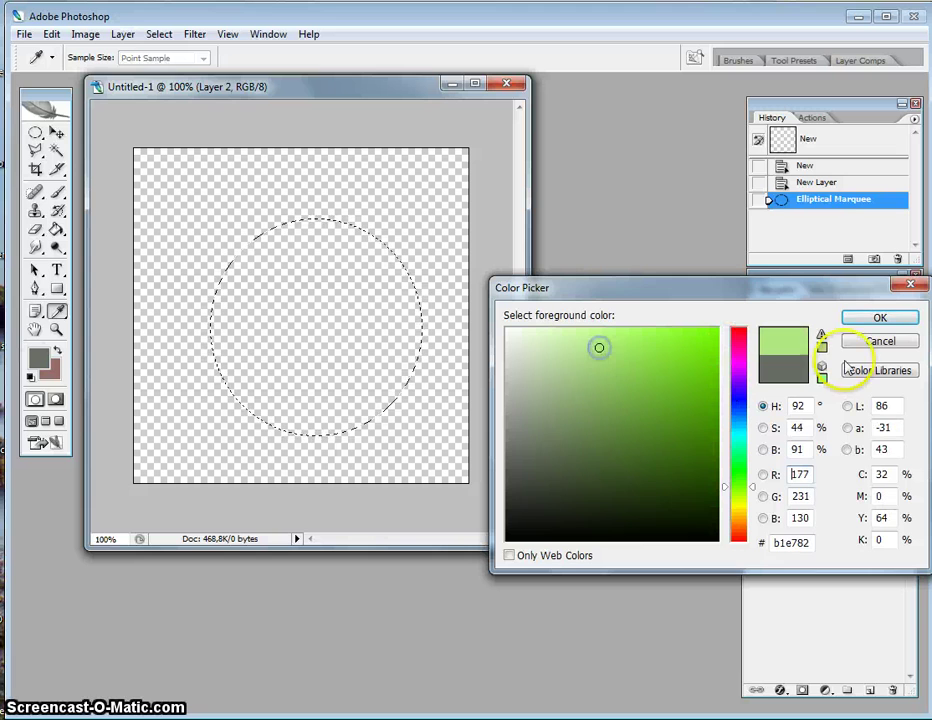
left_click(880, 317)
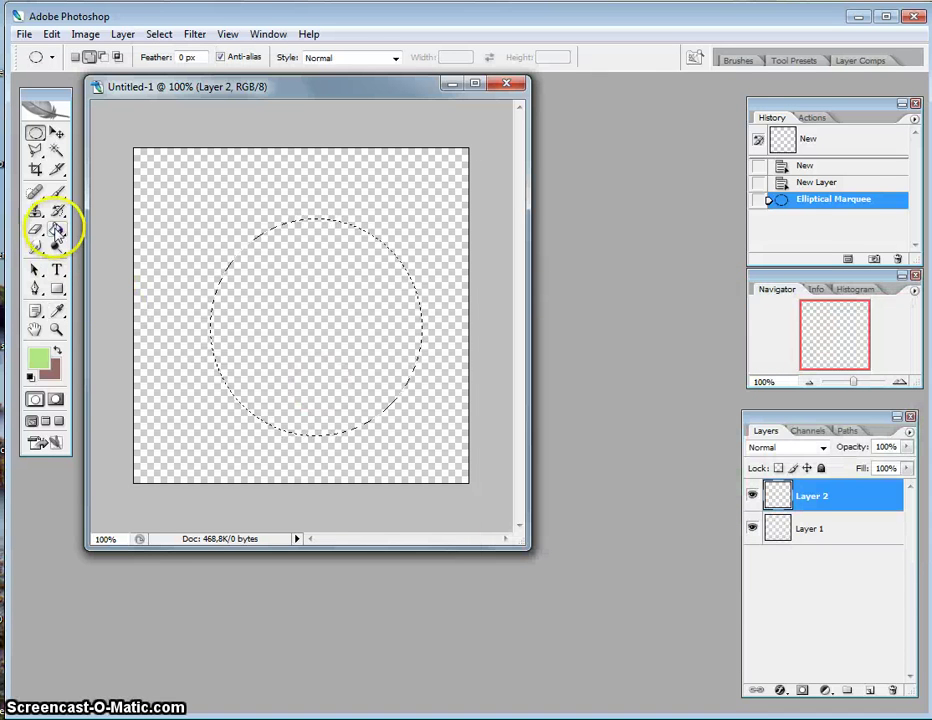
Step: Paint-bucket fill the circle with light green and open Layer 2's Layer Style settings
left_click(56, 229)
left_click(243, 298)
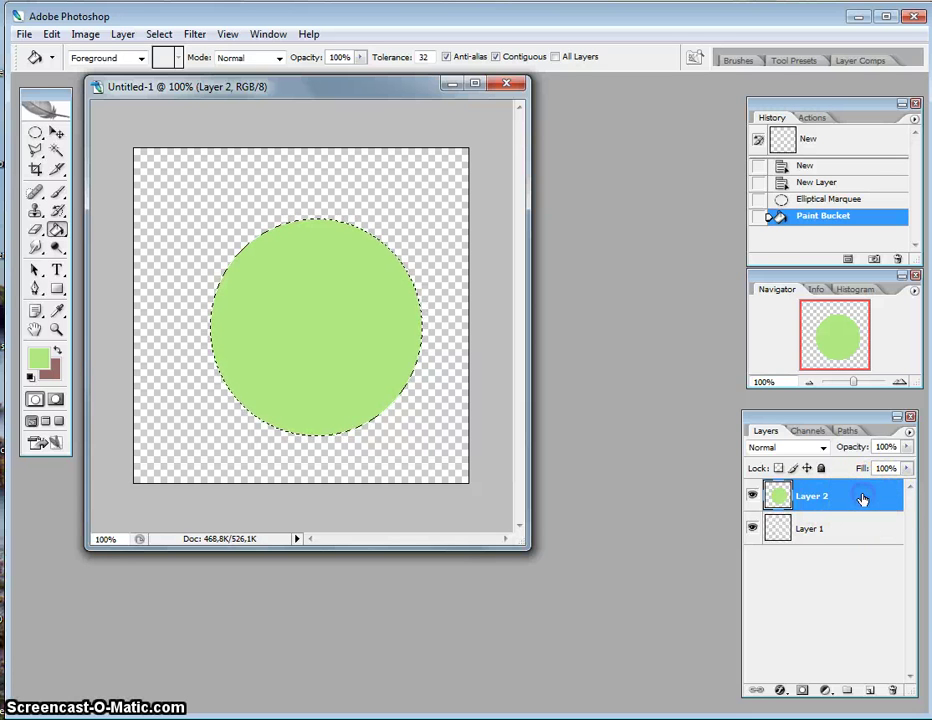
double_click(862, 499)
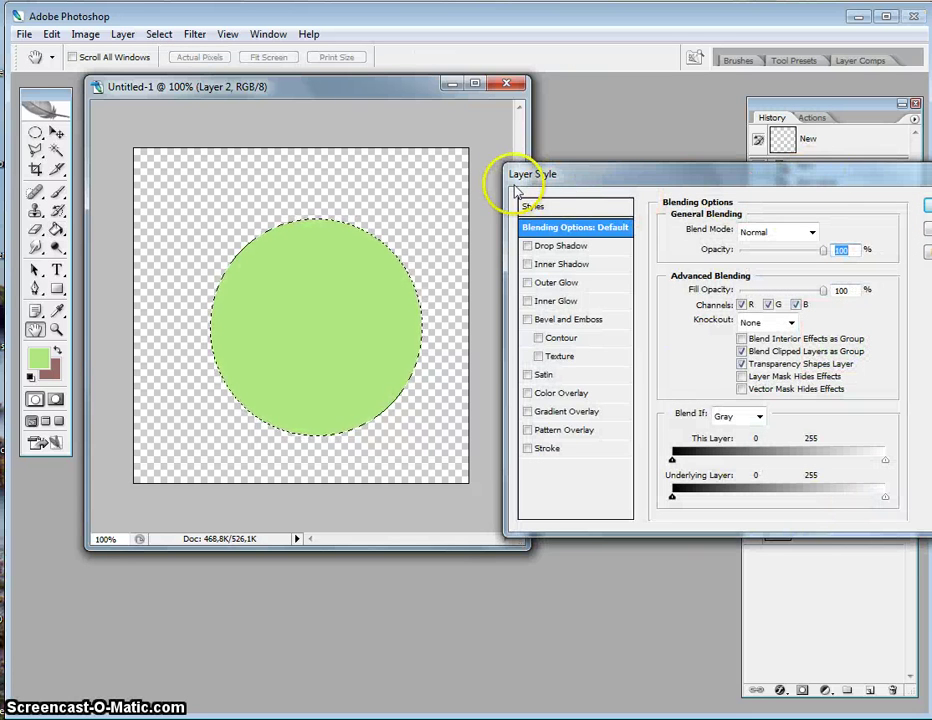
Step: Apply an Inner Shadow with size 84 px to Layer 2's green circle
left_click(548, 268)
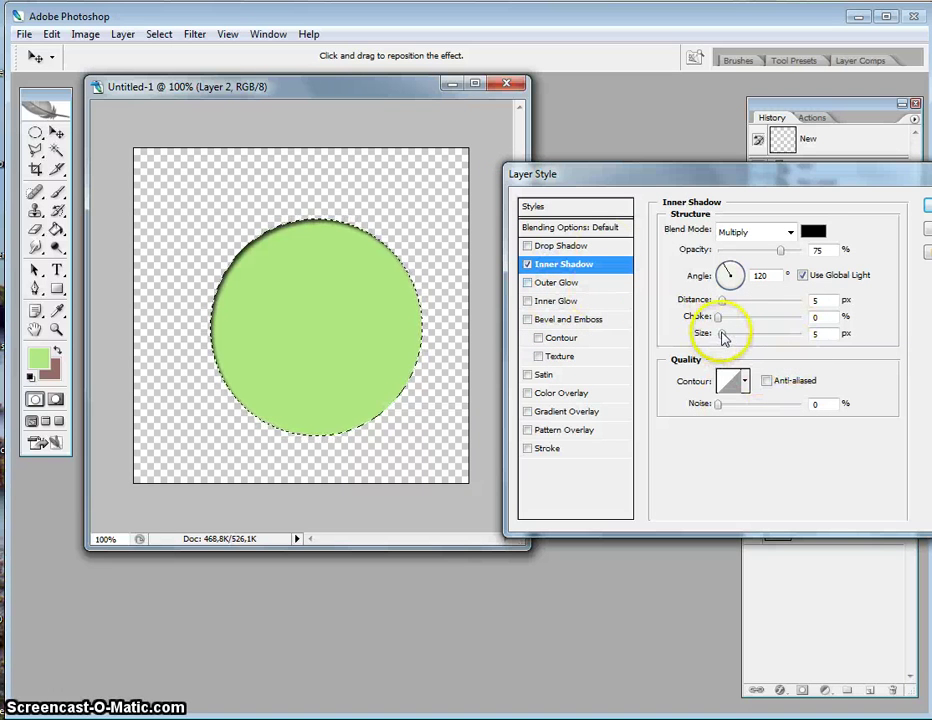
left_click_drag(721, 334, 724, 338)
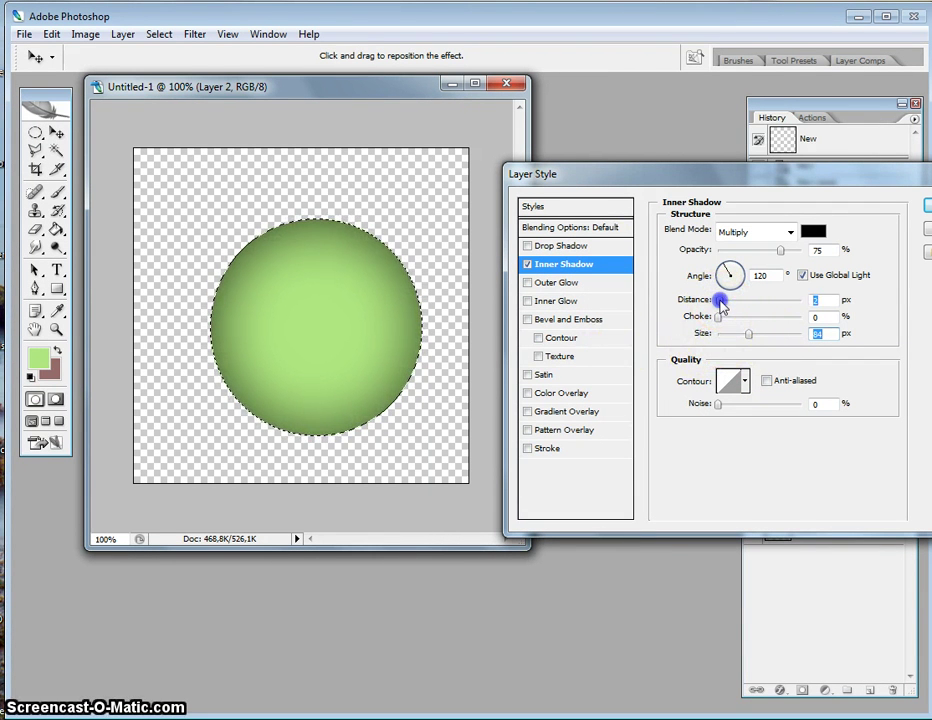
left_click(699, 314)
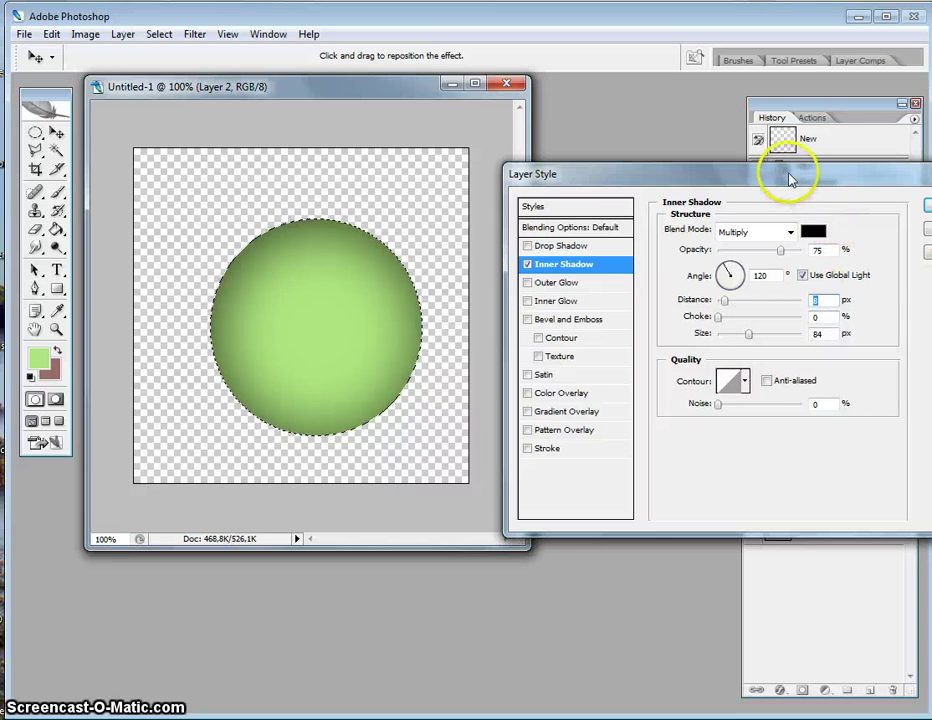
left_click_drag(786, 173, 678, 175)
left_click(830, 207)
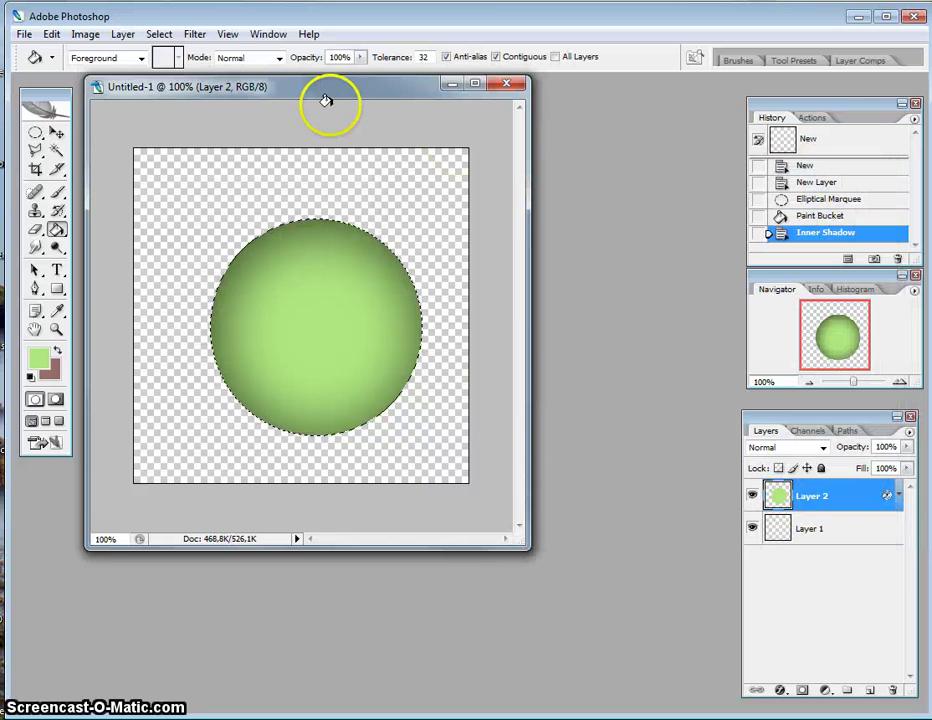
Step: Deselect the circle and draw a polygonal lasso cap selection above the sphere's top
left_click(159, 34)
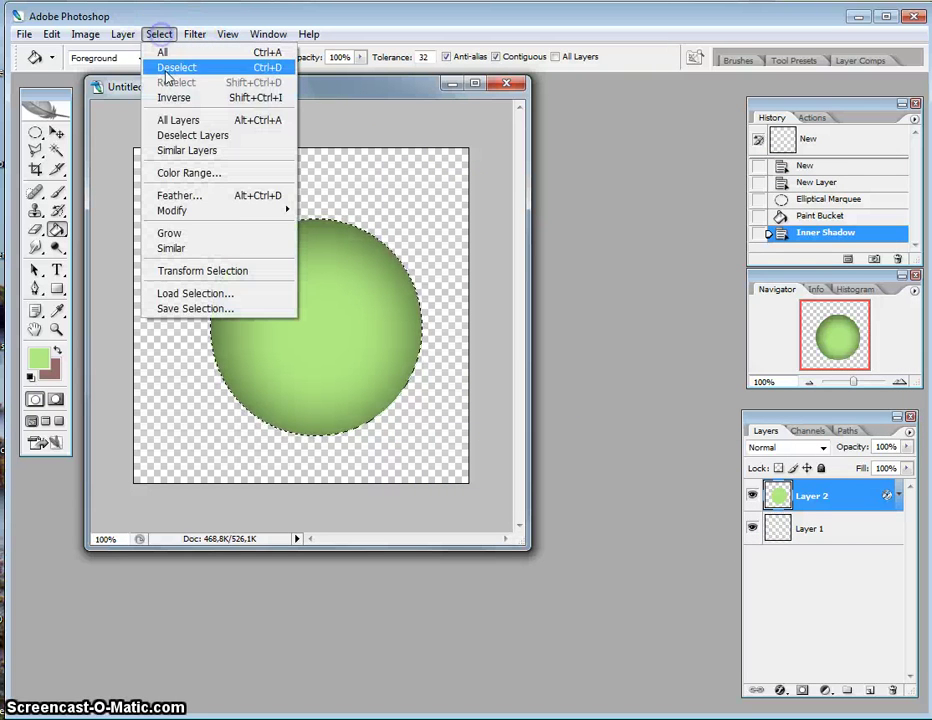
left_click(172, 67)
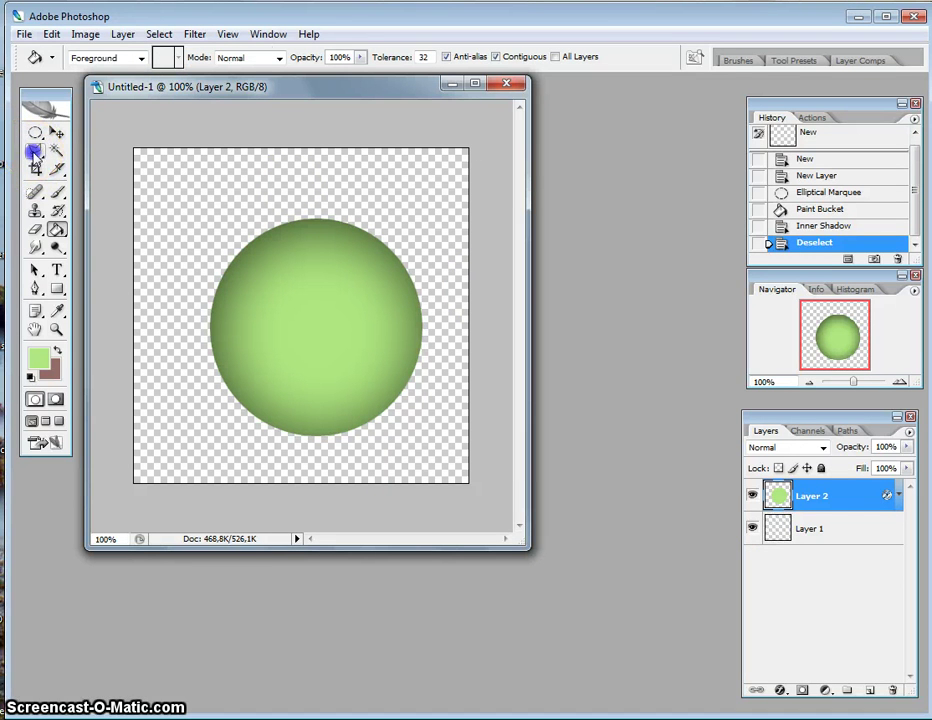
left_click(34, 151)
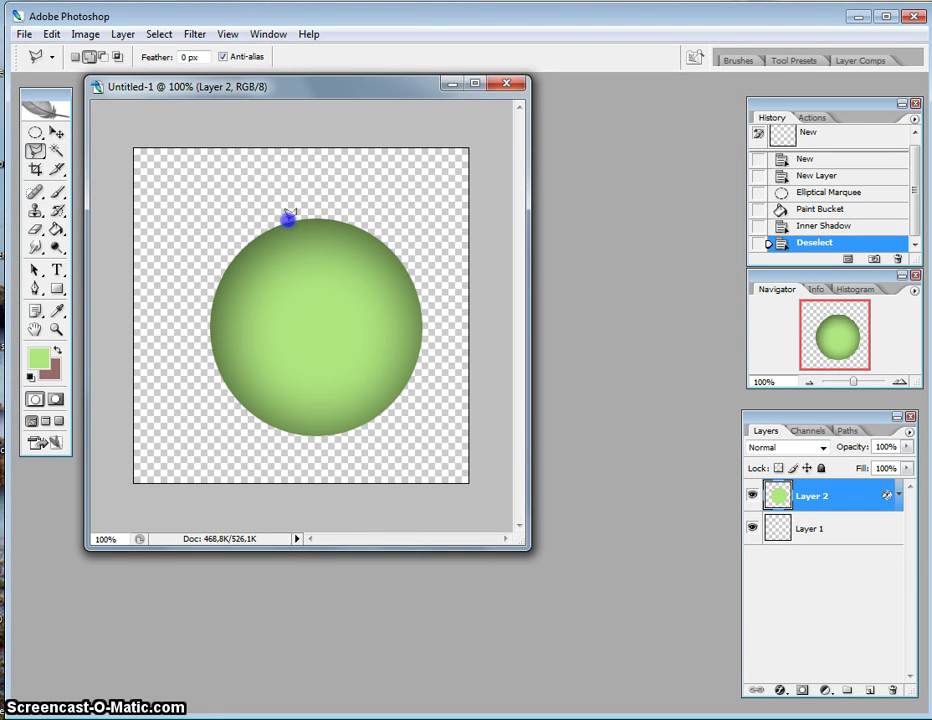
left_click_drag(312, 219, 334, 216)
left_click(288, 213)
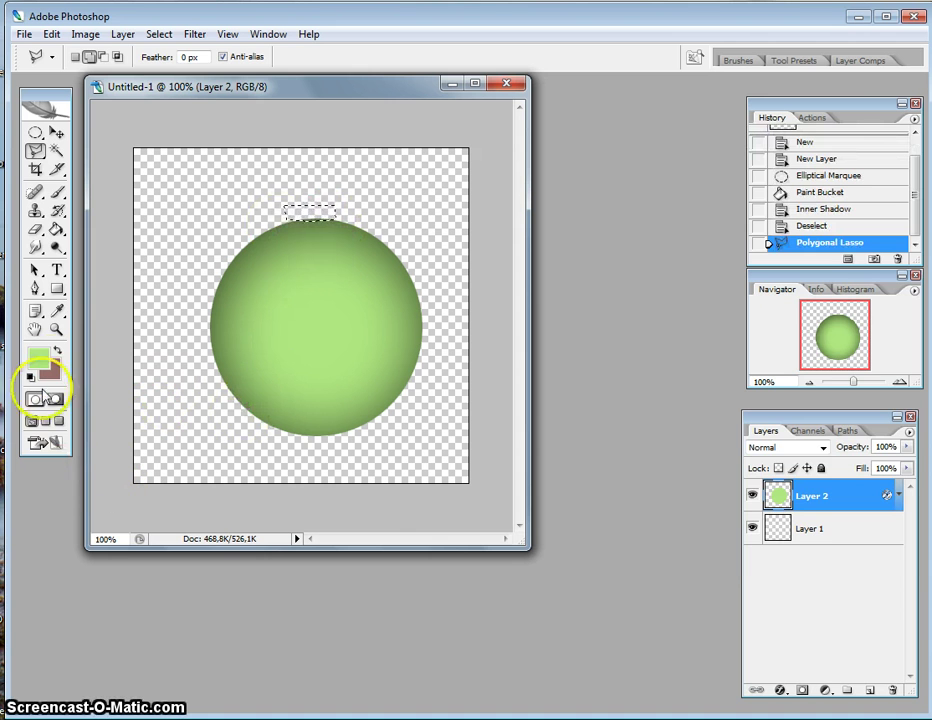
Step: Set the foreground colour to pale grey e8ece4 for the cap
left_click(40, 357)
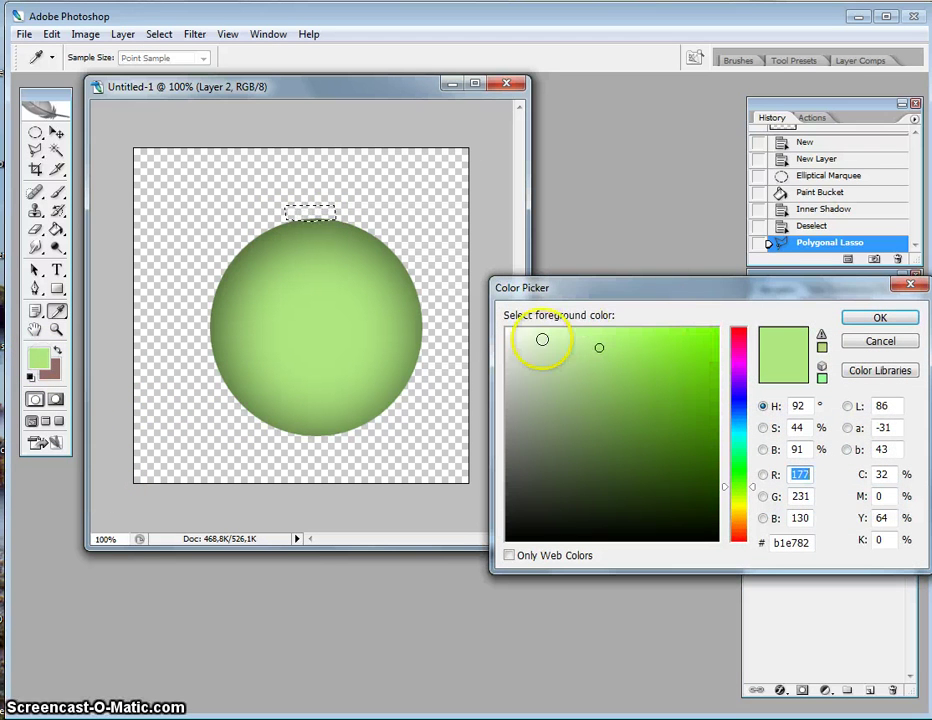
left_click(513, 343)
left_click(908, 322)
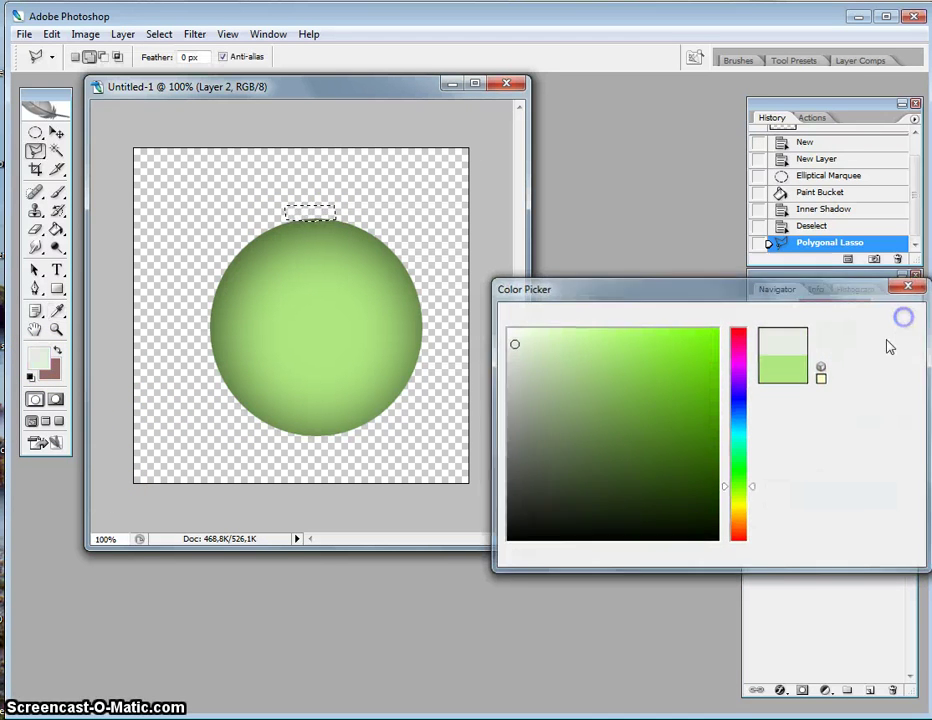
left_click(56, 229)
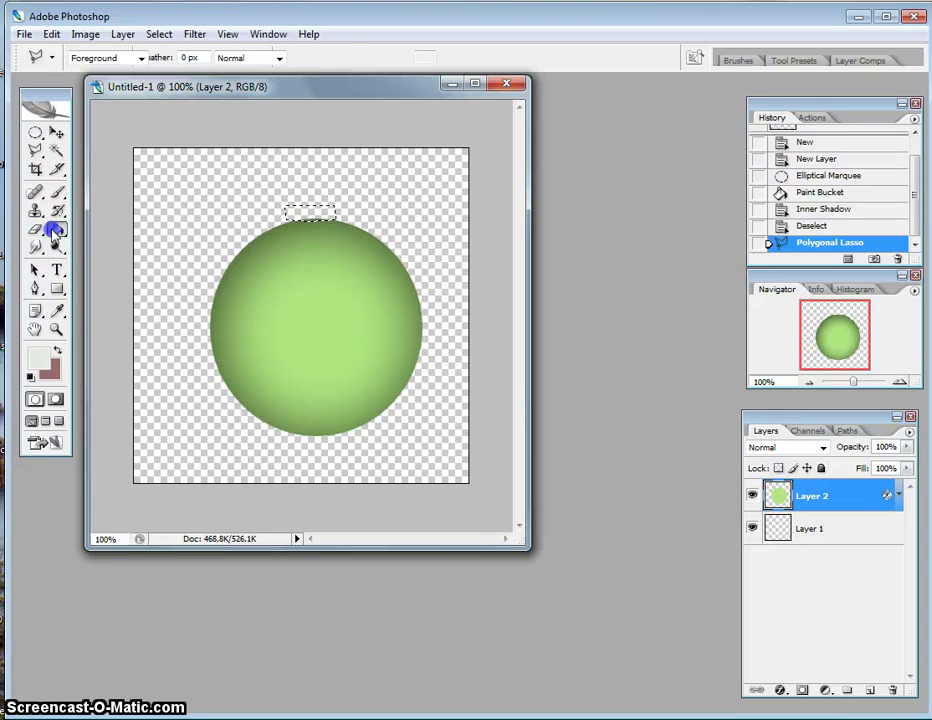
Step: Fill the cap on new Layer 3 and give it a downward Bevel and Emboss (size 9, soften 4)
left_click(868, 690)
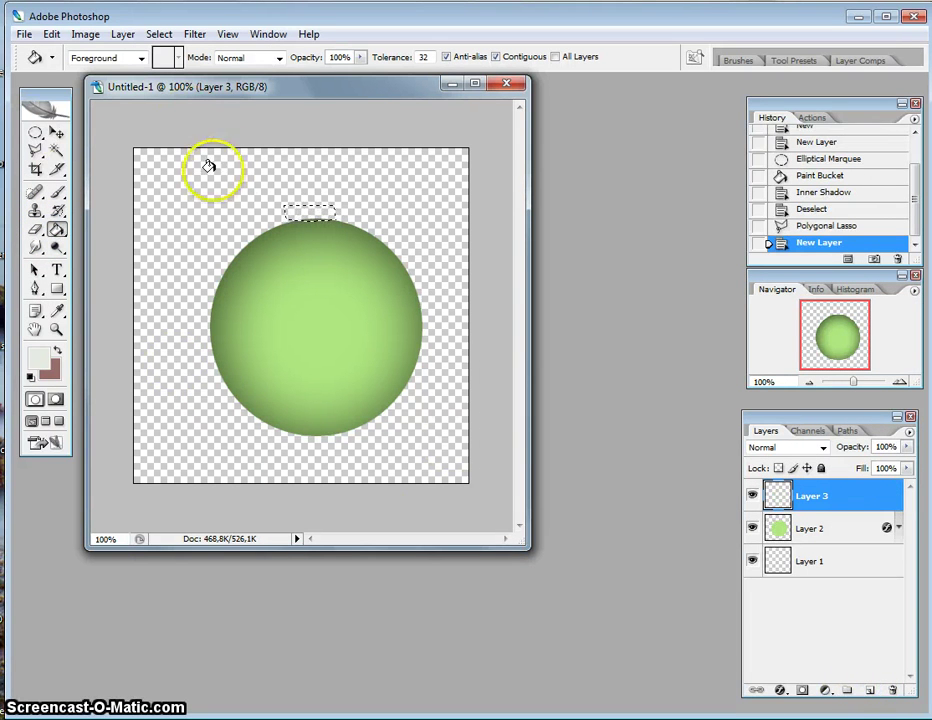
left_click(299, 209)
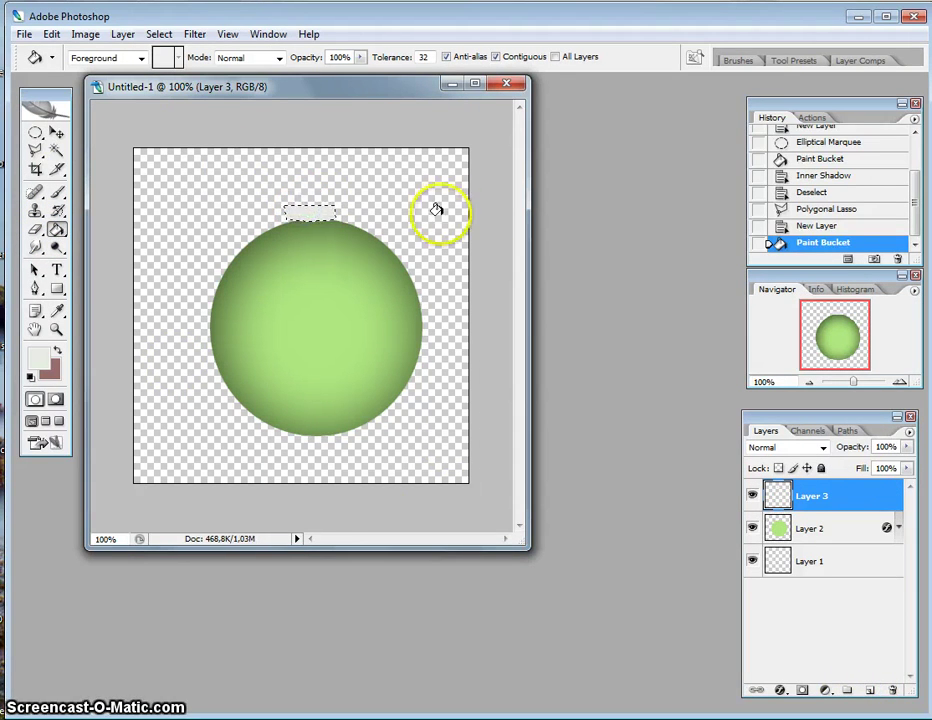
double_click(861, 496)
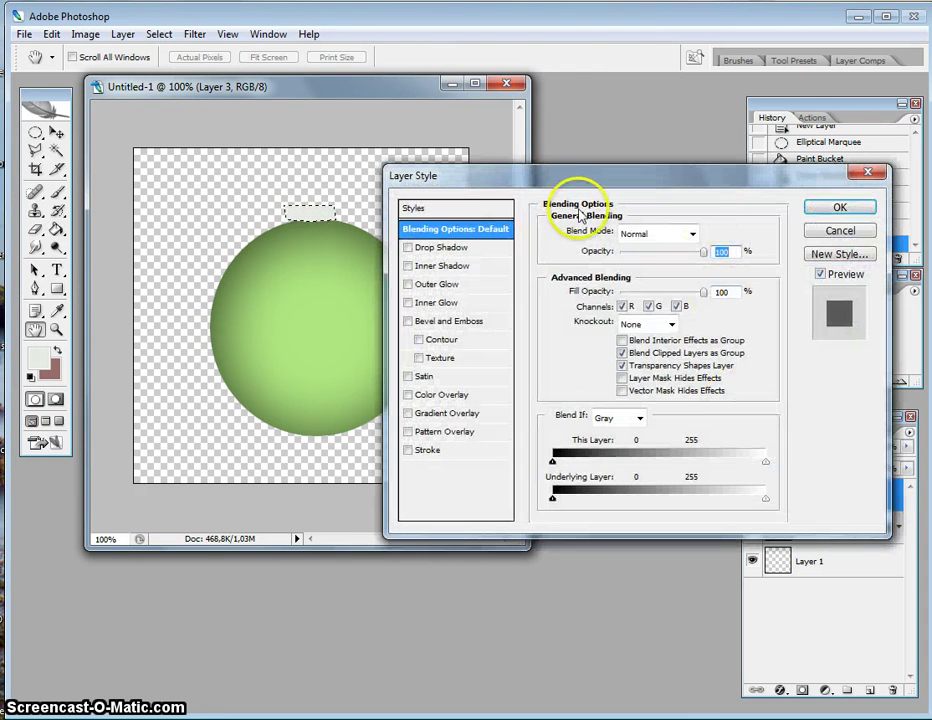
mouse_move(566, 183)
left_mouse_down()
mouse_move(614, 183)
mouse_move(628, 170)
left_mouse_up()
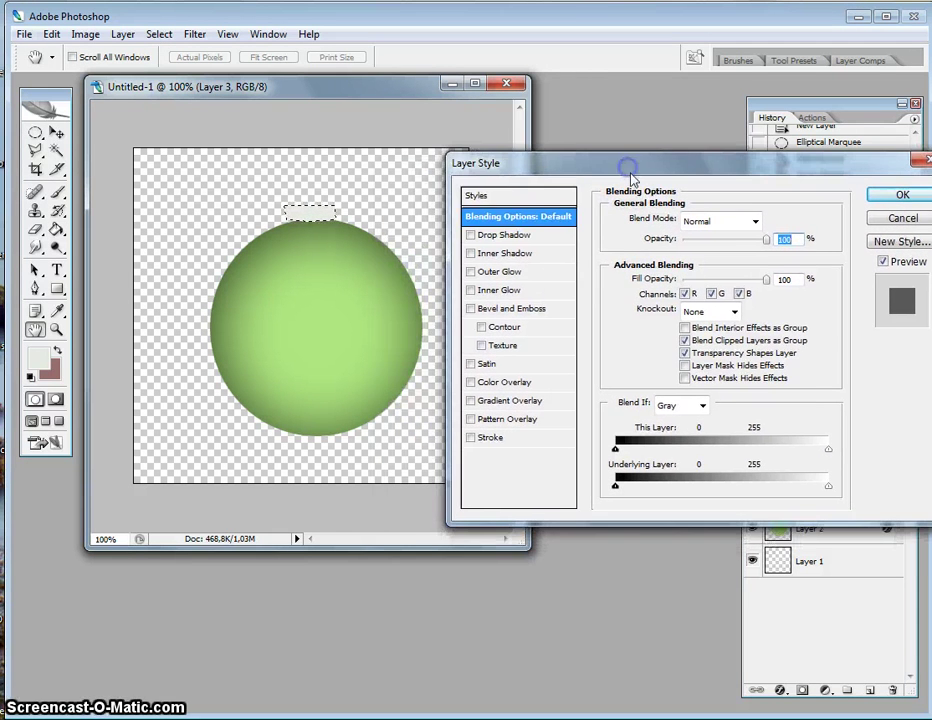
left_click(490, 310)
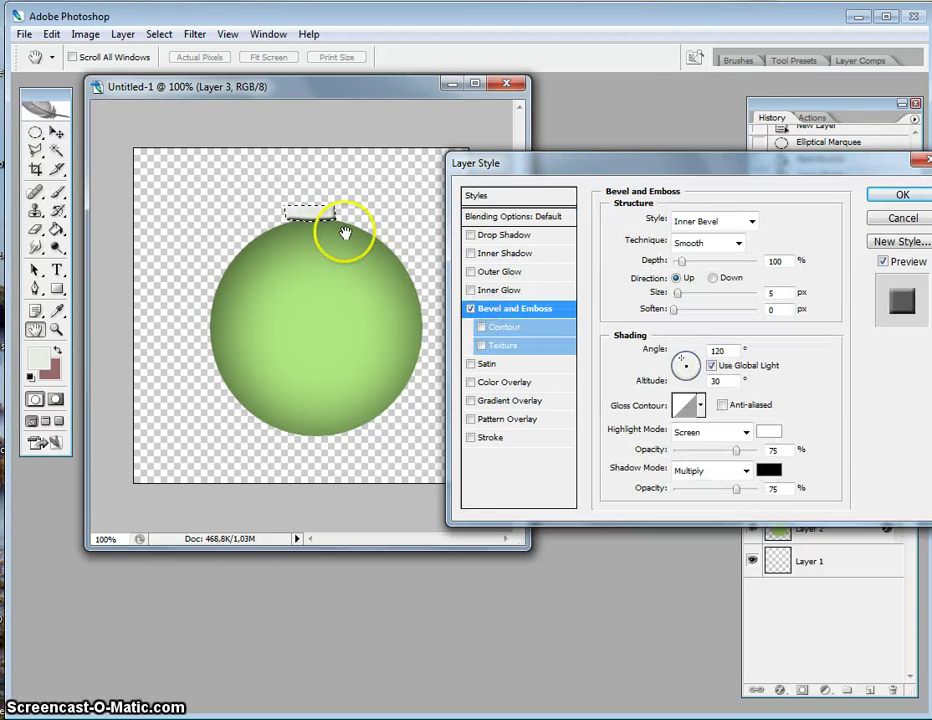
left_click(675, 310)
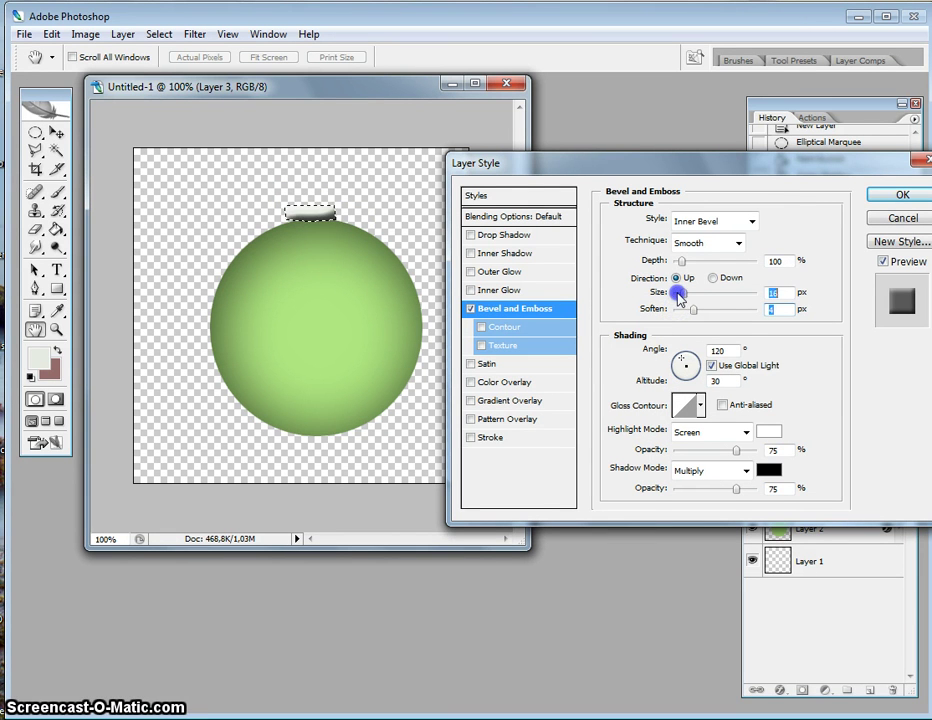
left_click(712, 278)
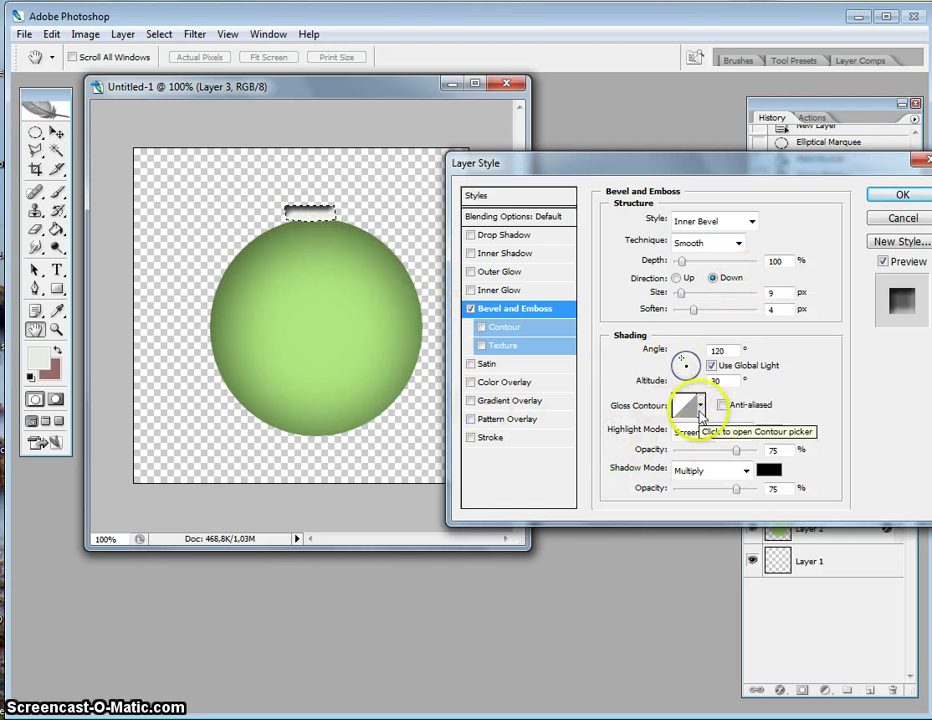
left_click(898, 195)
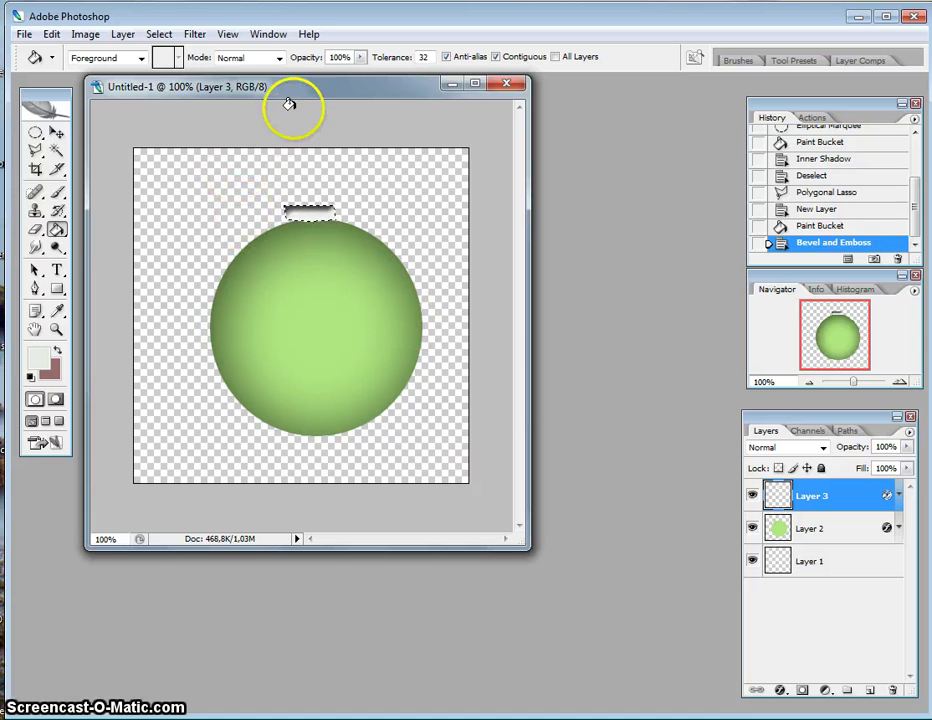
Step: Deselect the cap and draw an elliptical selection over the top of the cap
left_click(159, 34)
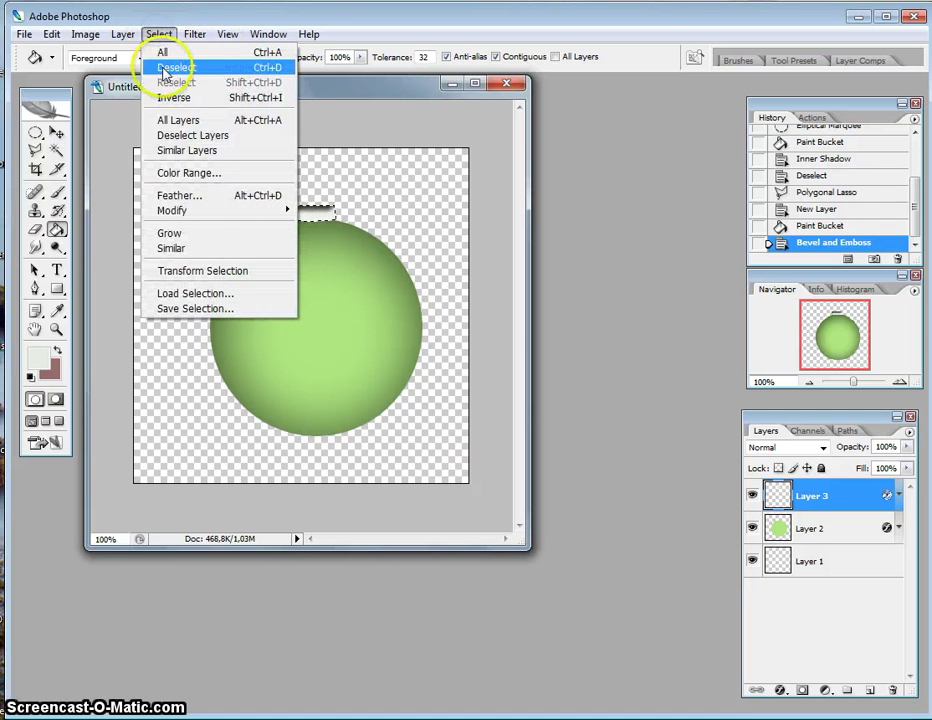
left_click(163, 68)
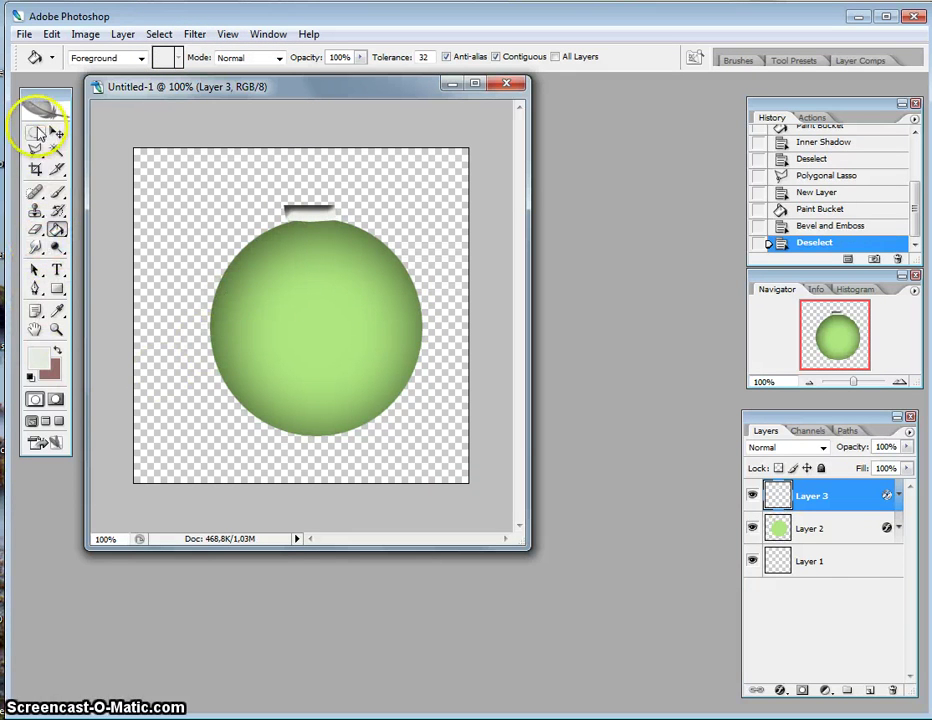
left_click(34, 138)
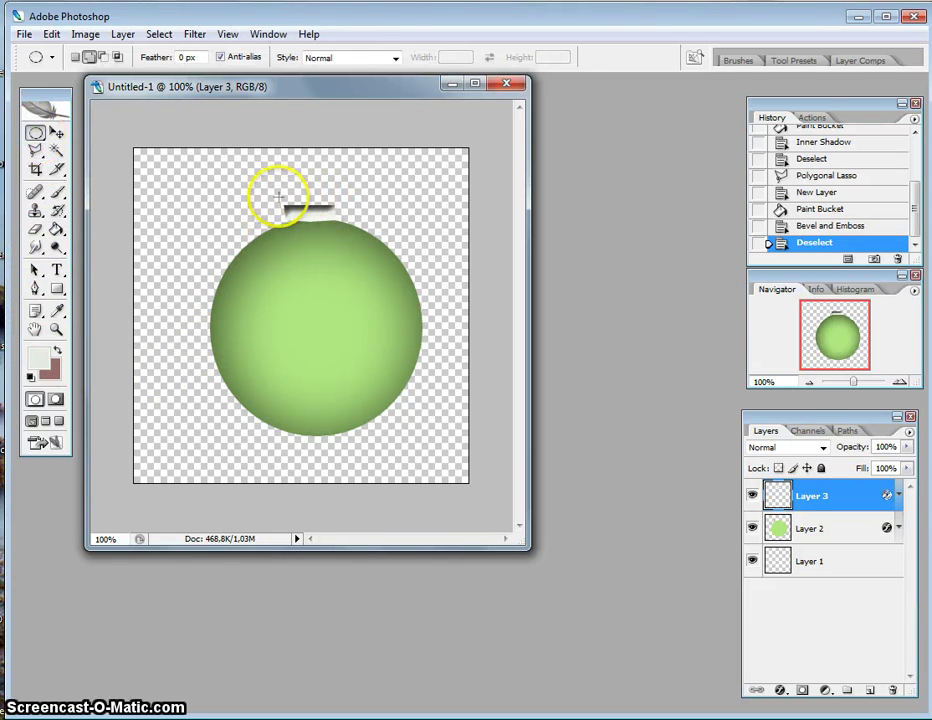
left_click_drag(283, 196, 302, 211)
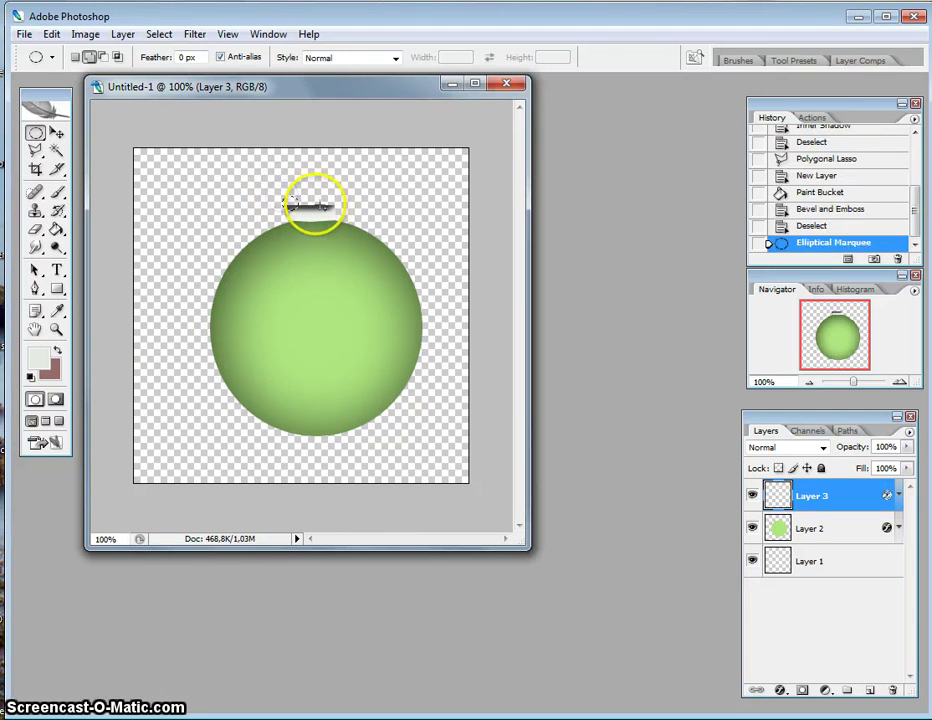
left_click(159, 34)
left_click(166, 68)
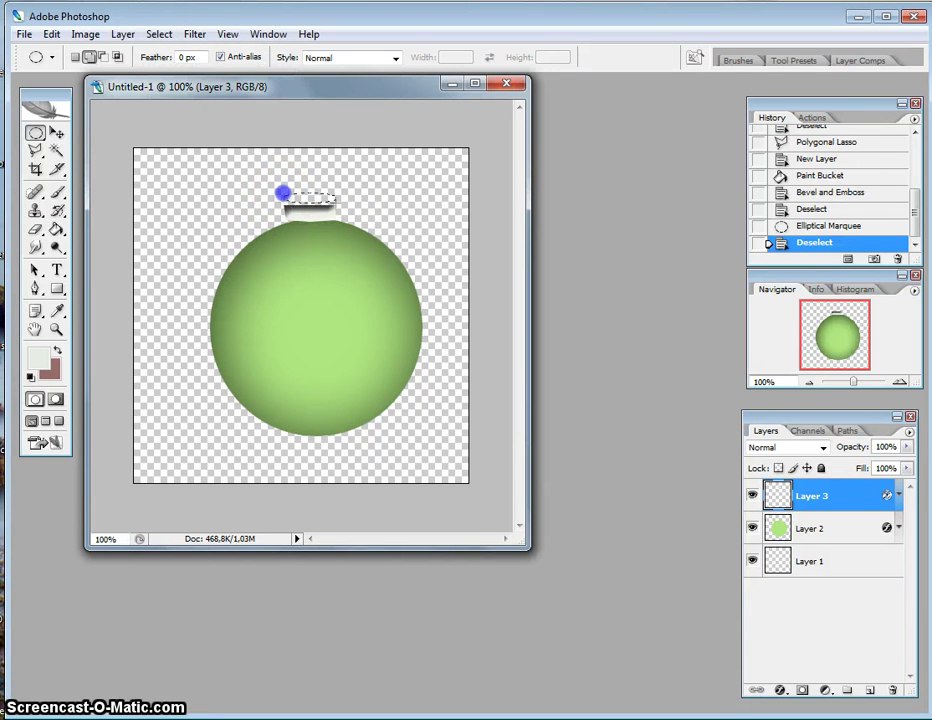
left_click_drag(283, 193, 285, 194)
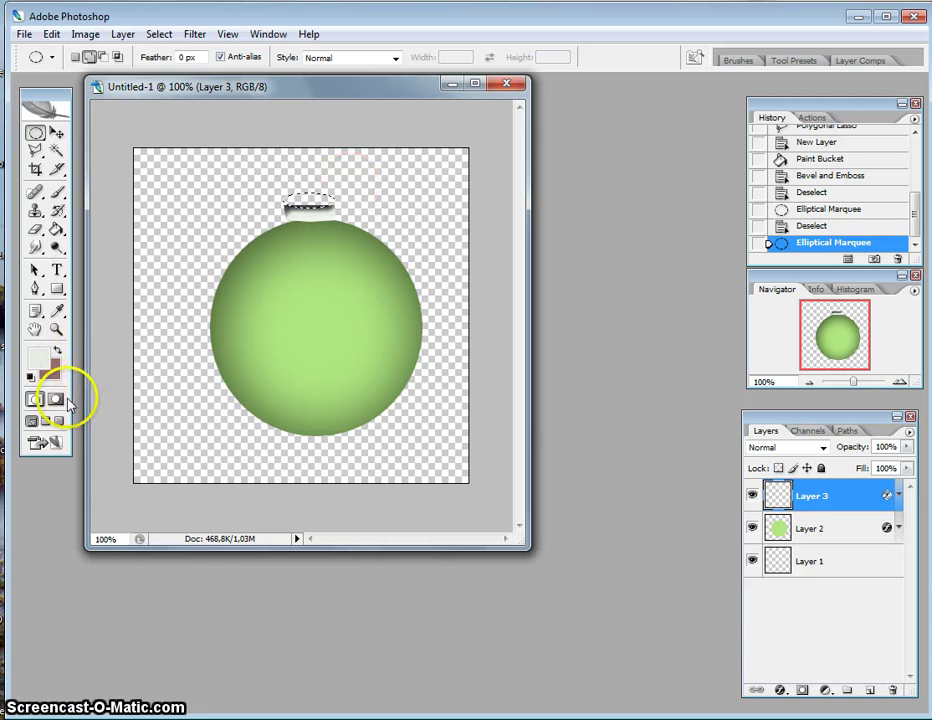
Step: Set the foreground colour to dark grey 30322f
left_click(40, 357)
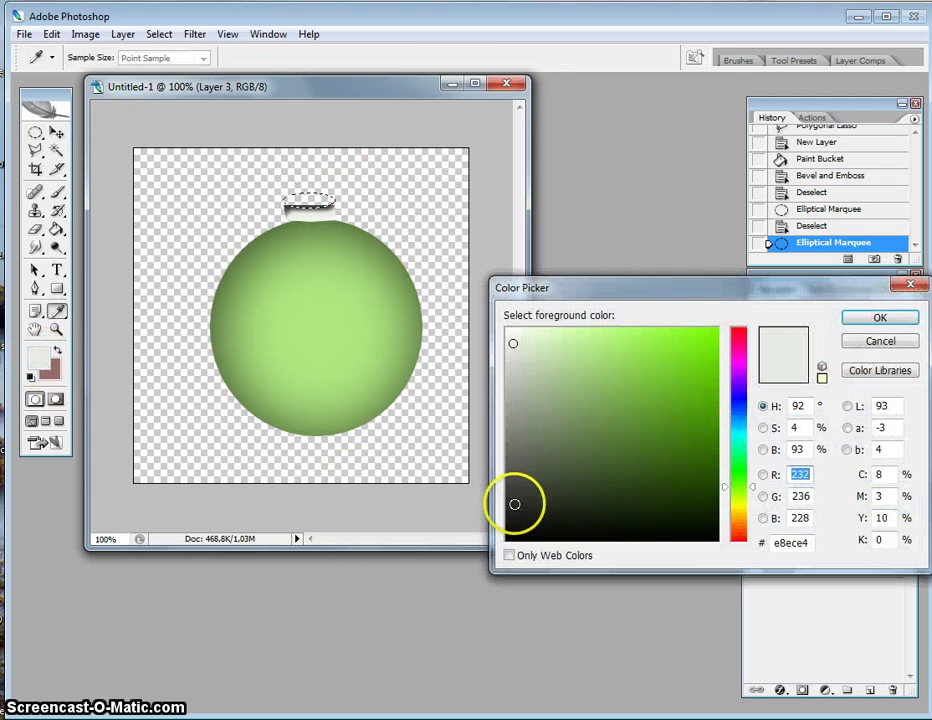
left_click(518, 499)
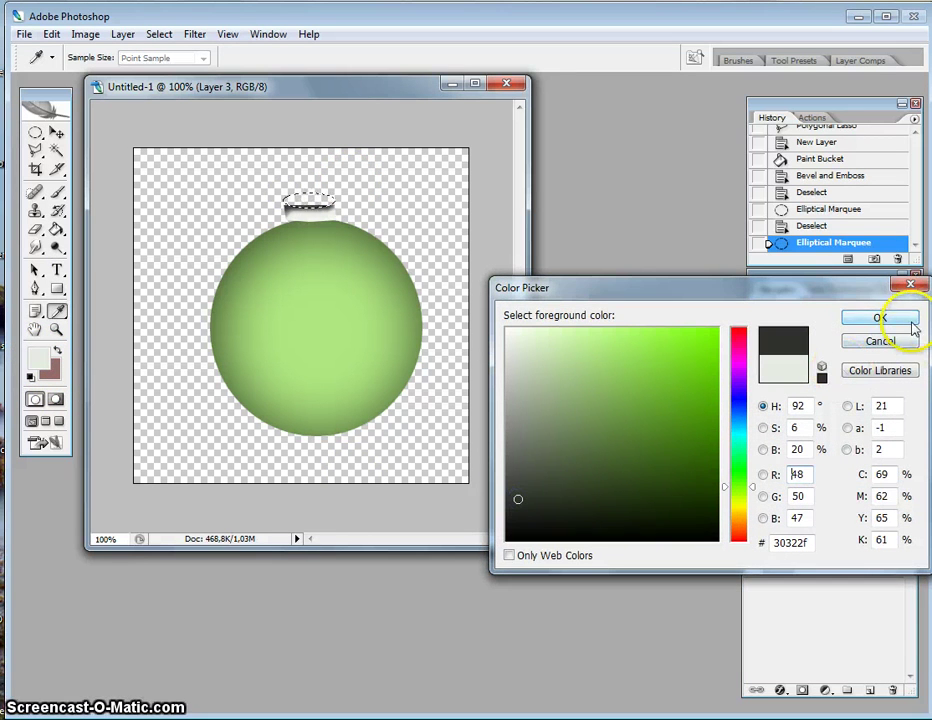
left_click(877, 317)
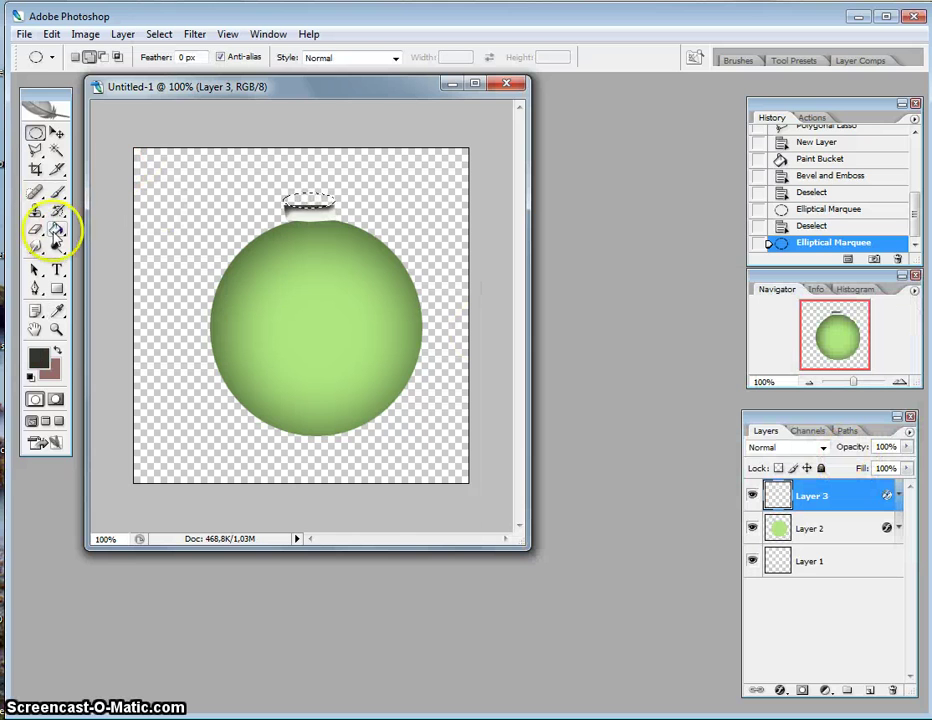
left_click(56, 229)
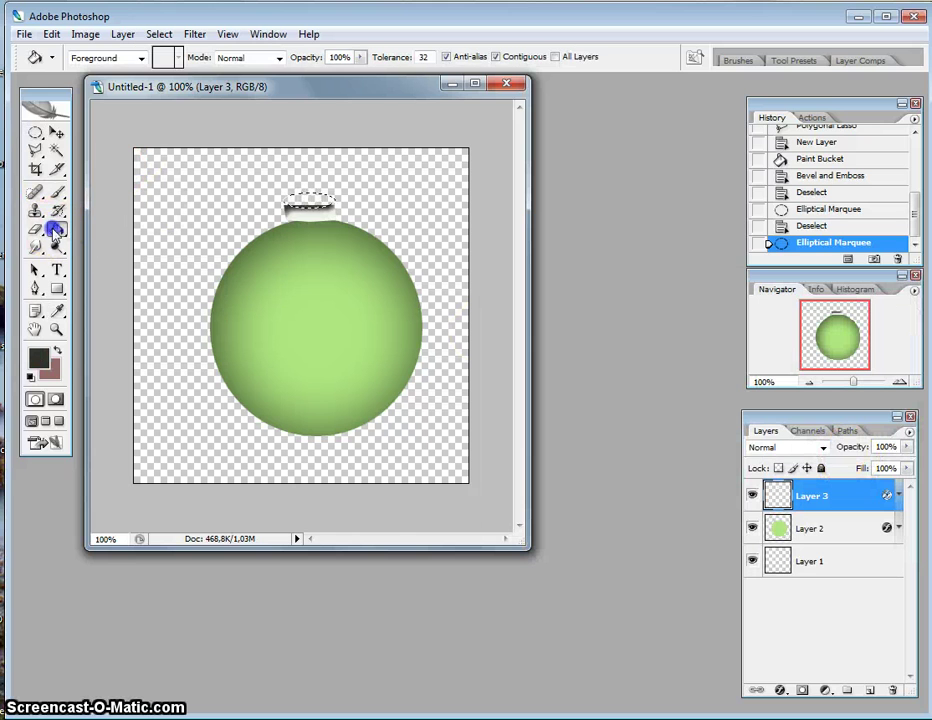
Step: Fill the oval dark grey on new Layer 4, then deselect
left_click(870, 691)
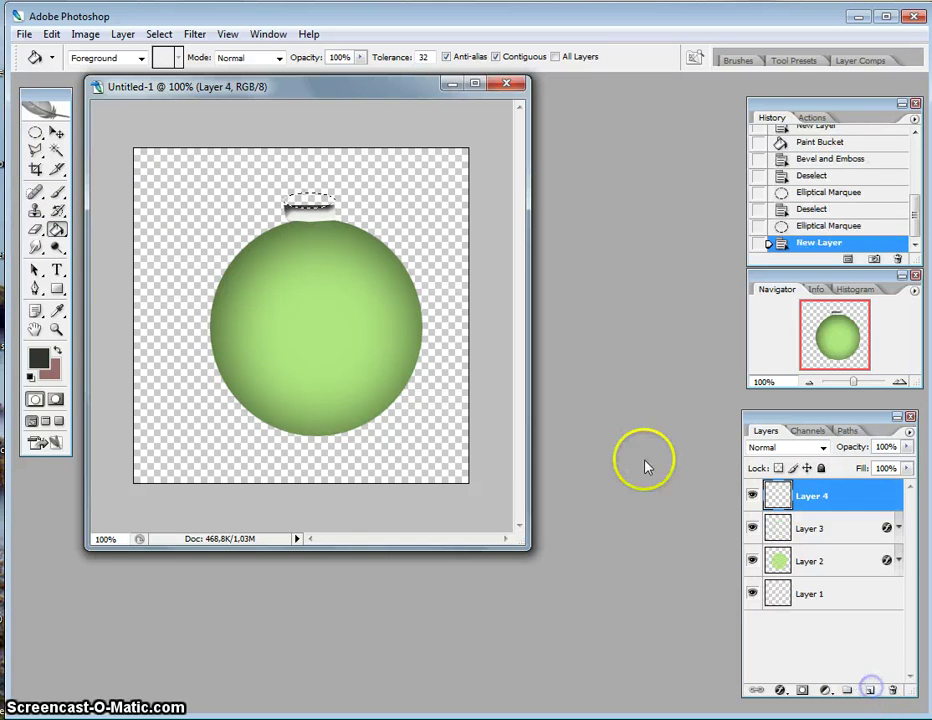
left_click(297, 197)
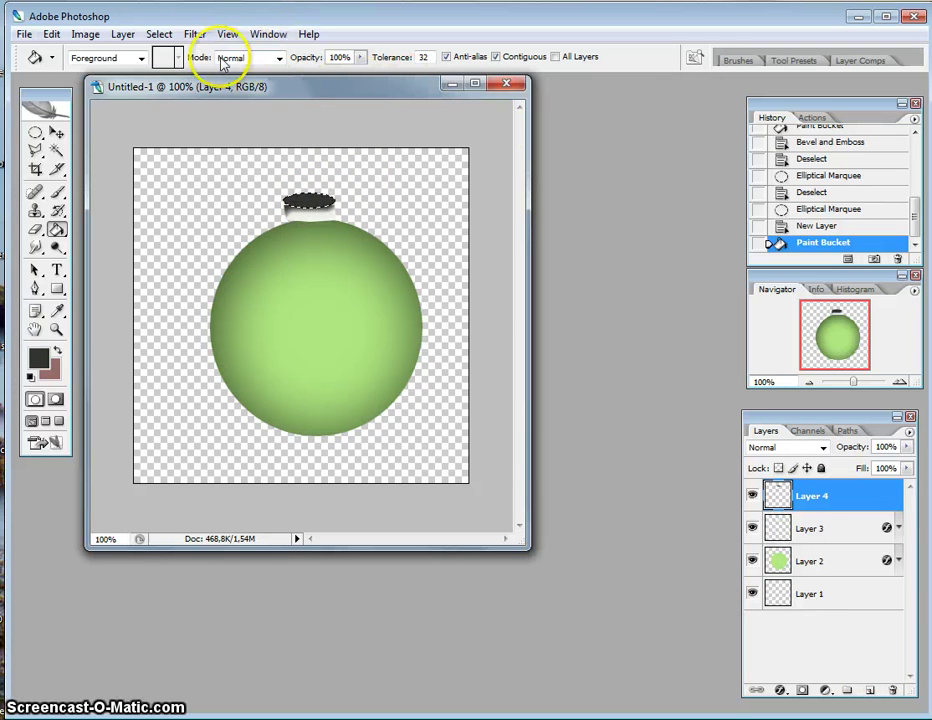
left_click(166, 40)
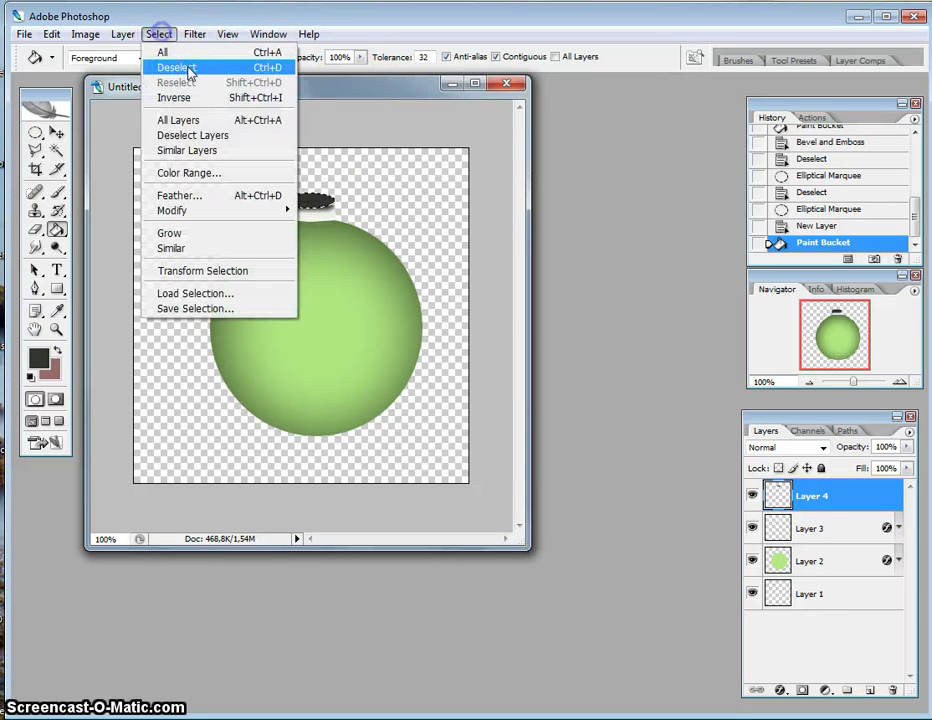
left_click(178, 66)
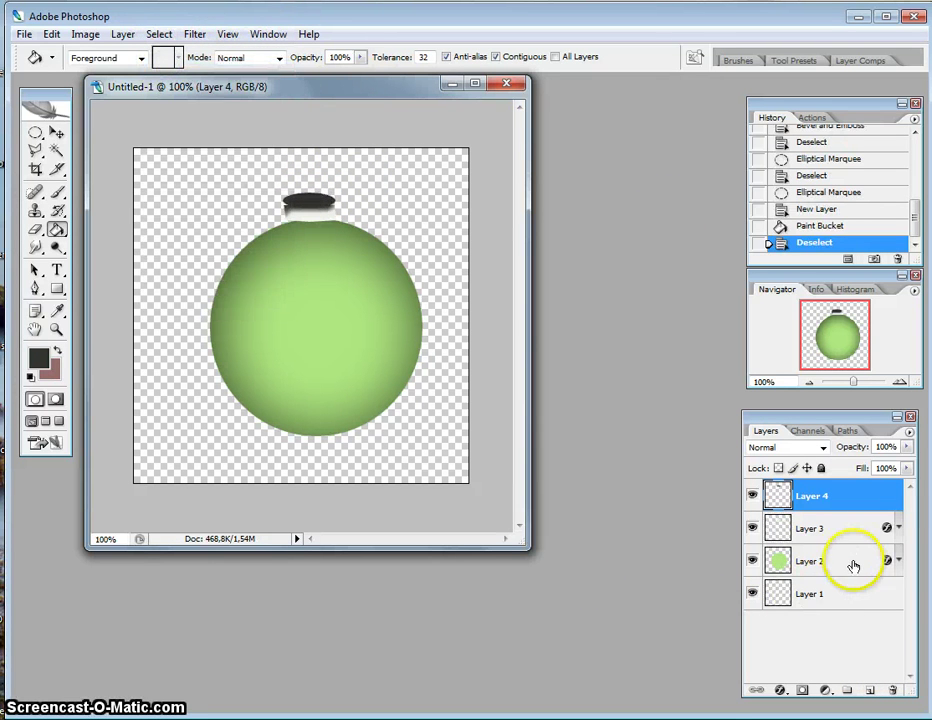
Step: Give Layer 4's dark oval an Inner Glow with Source set to Center and reduced choke
double_click(852, 497)
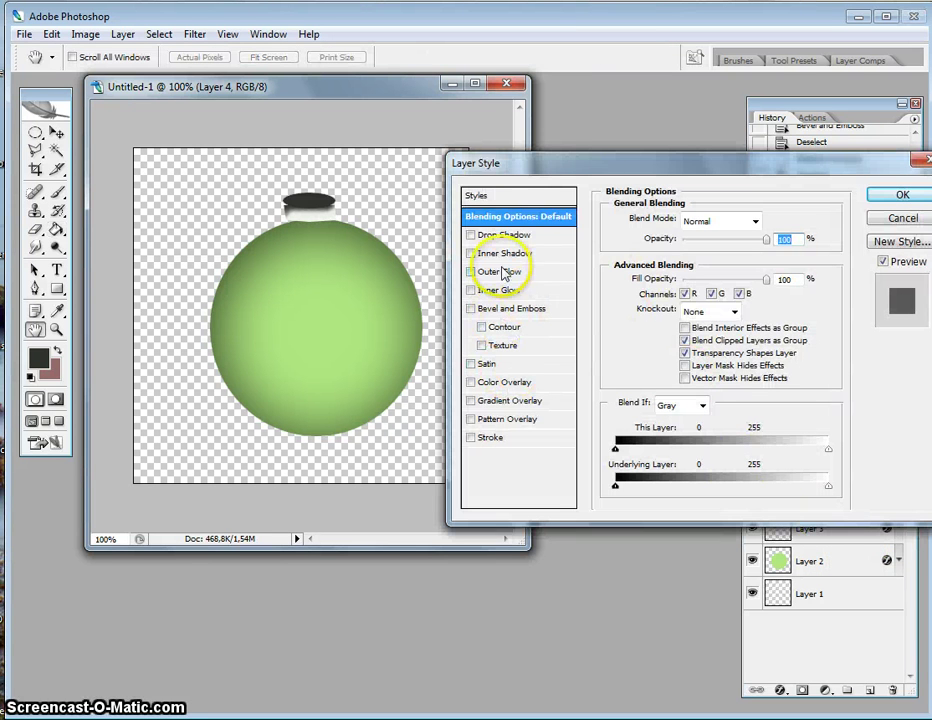
left_click(488, 292)
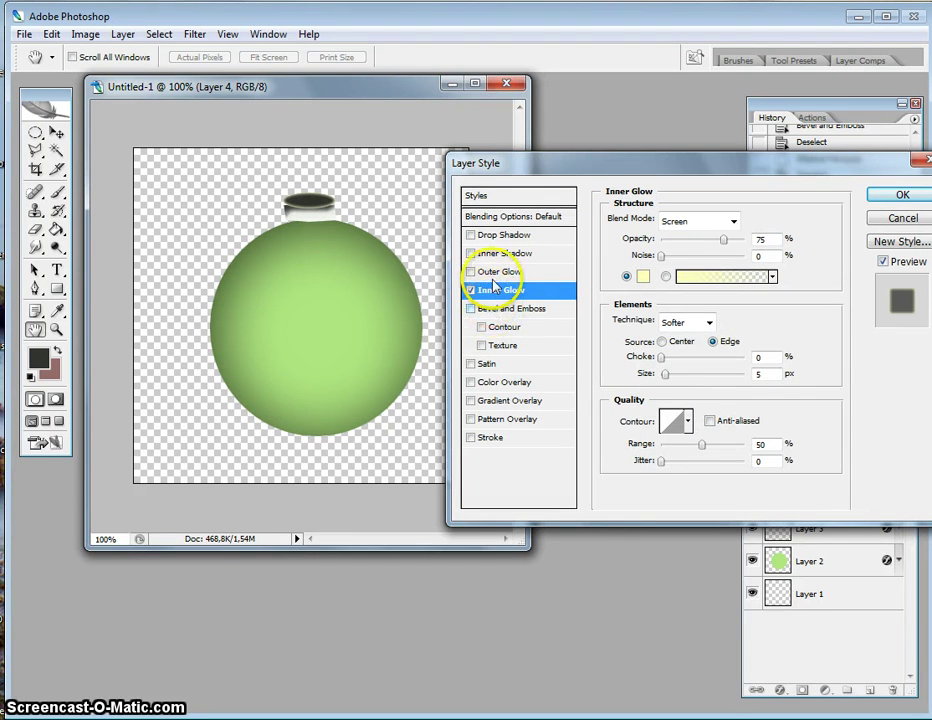
left_click(490, 273)
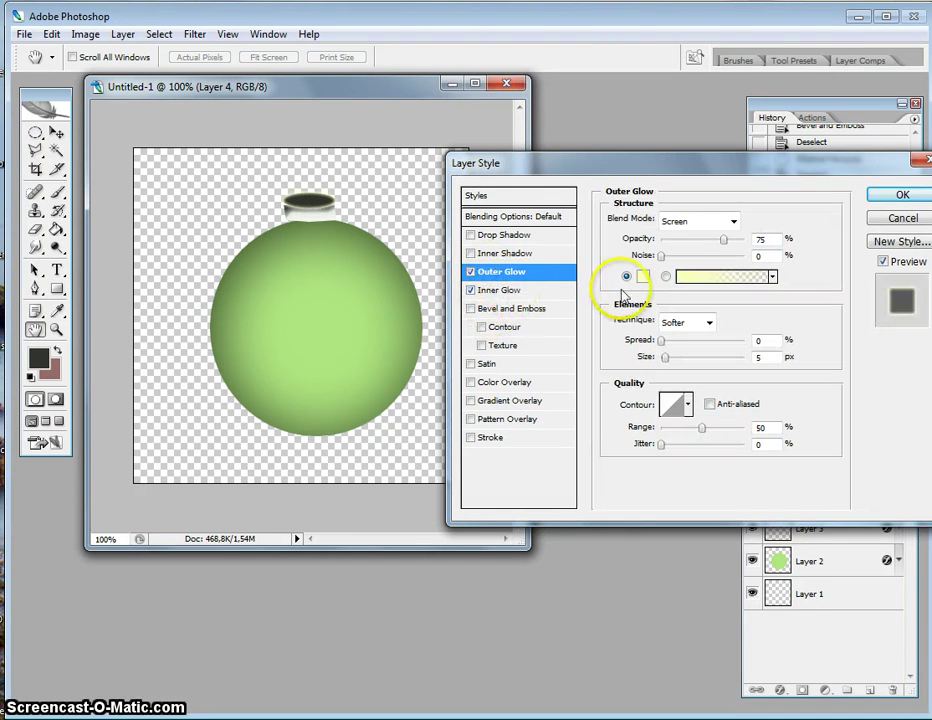
left_click_drag(665, 360, 668, 363)
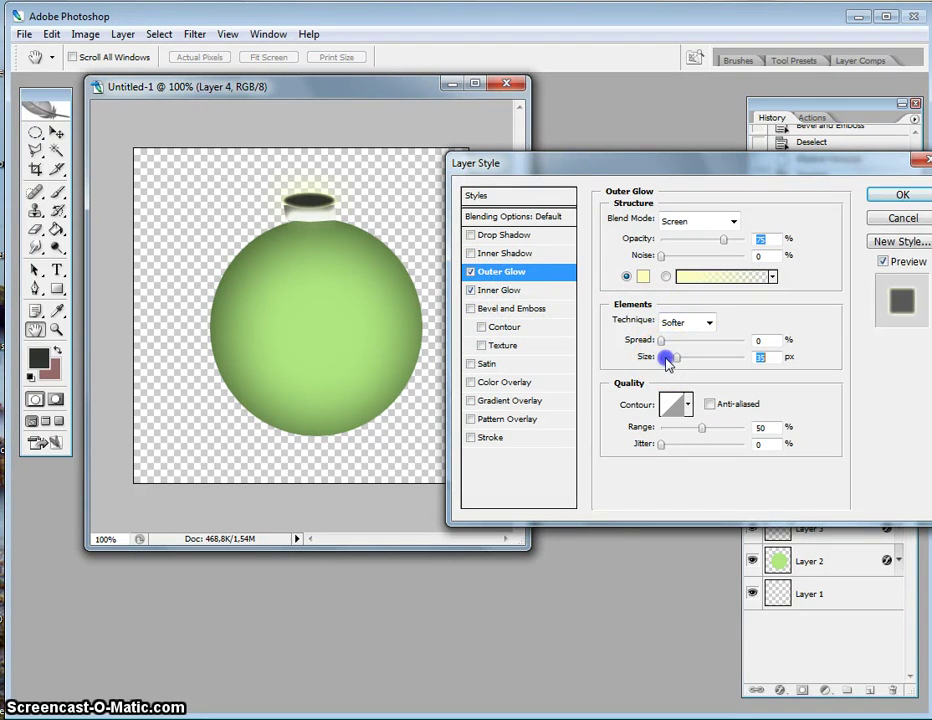
left_click(492, 291)
left_click(471, 271)
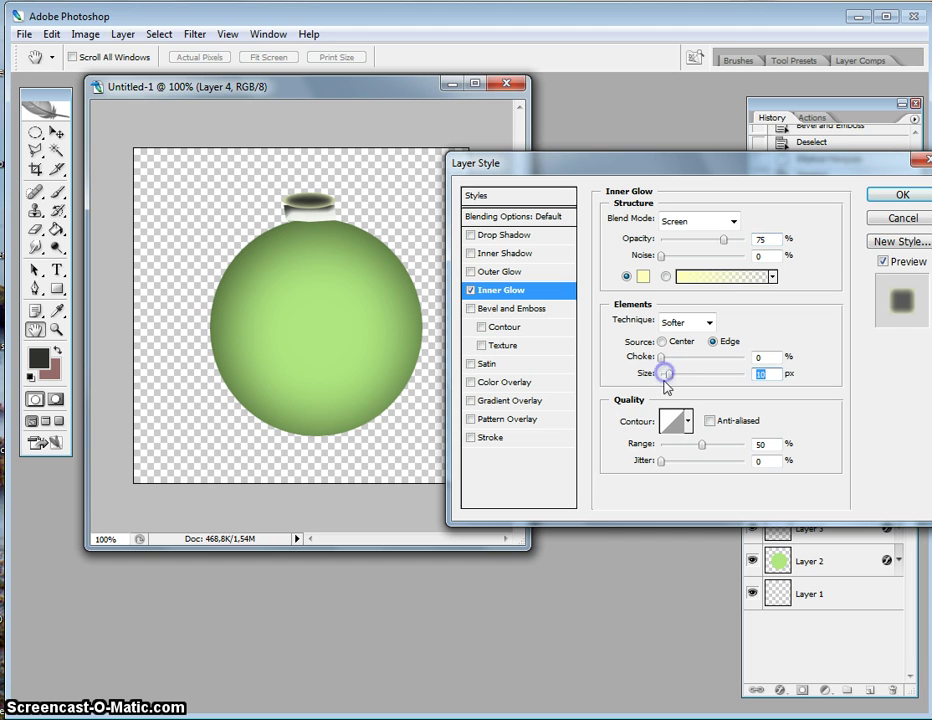
left_click_drag(662, 358, 665, 358)
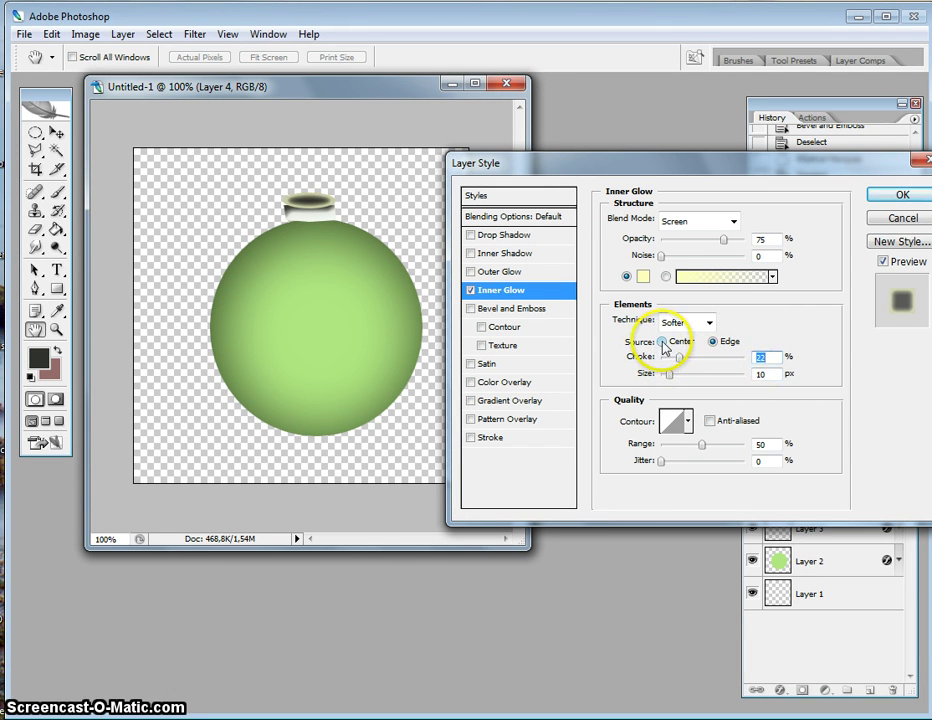
left_click(662, 341)
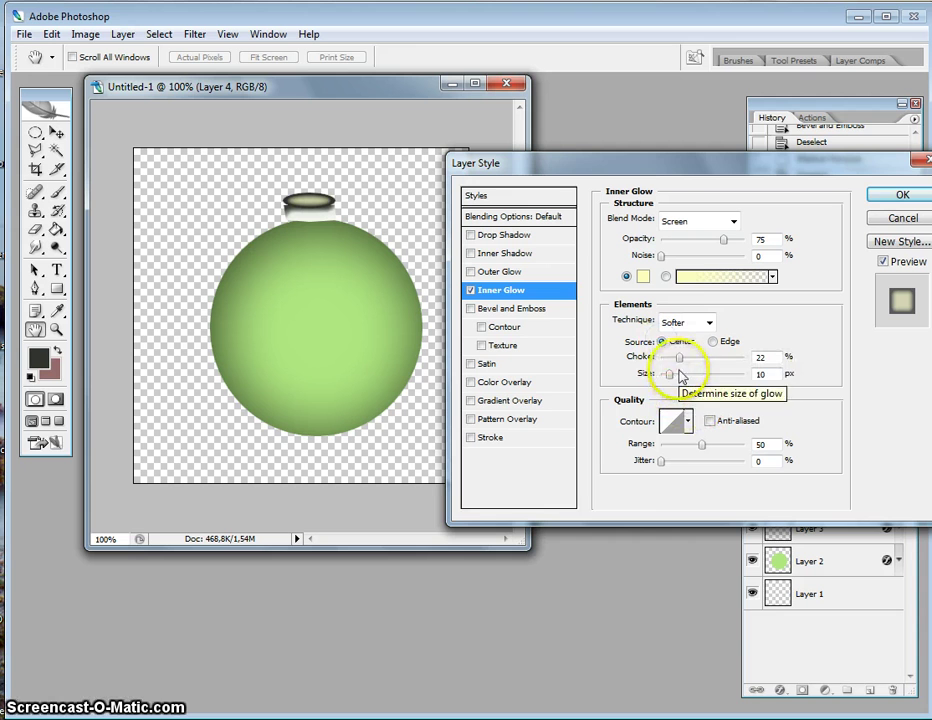
left_click_drag(679, 357, 678, 357)
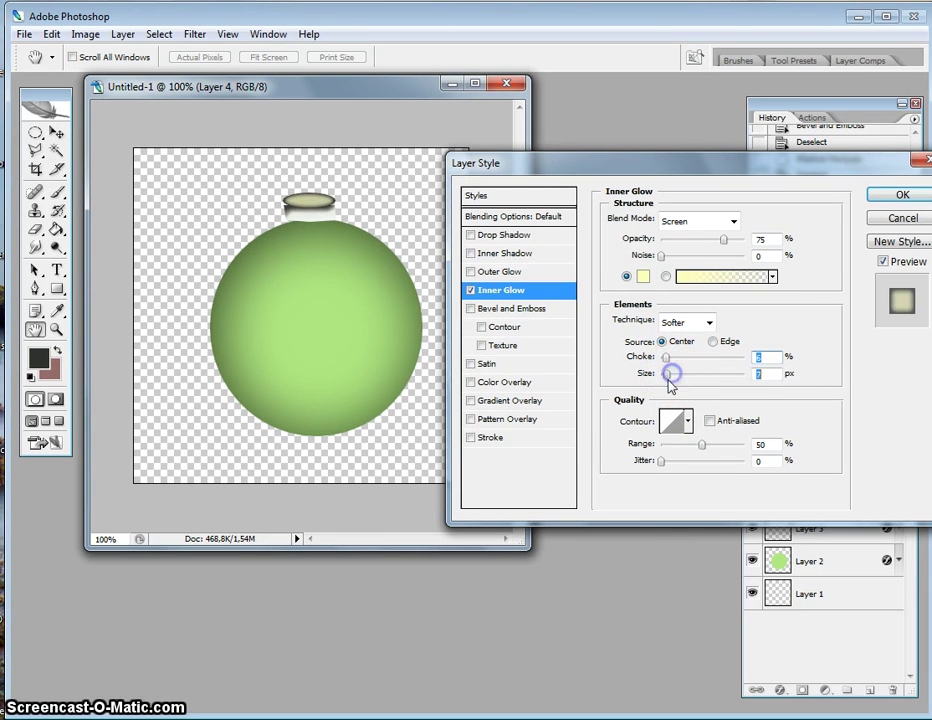
left_click(886, 198)
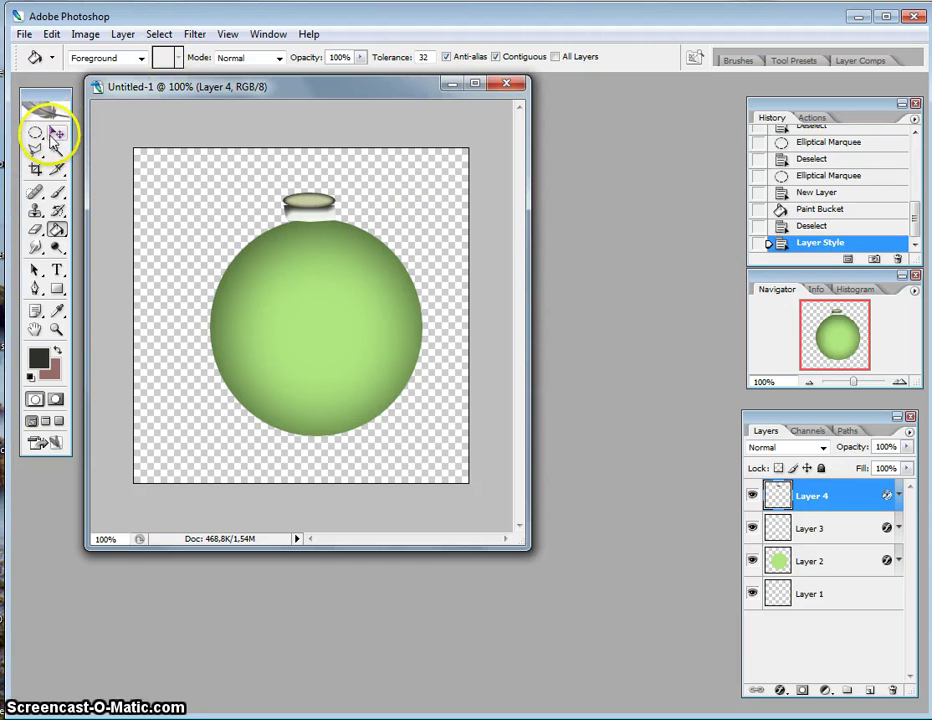
Step: Nudge Layer 4's cap top slightly downward with the Move tool and Down arrow
left_click(55, 135)
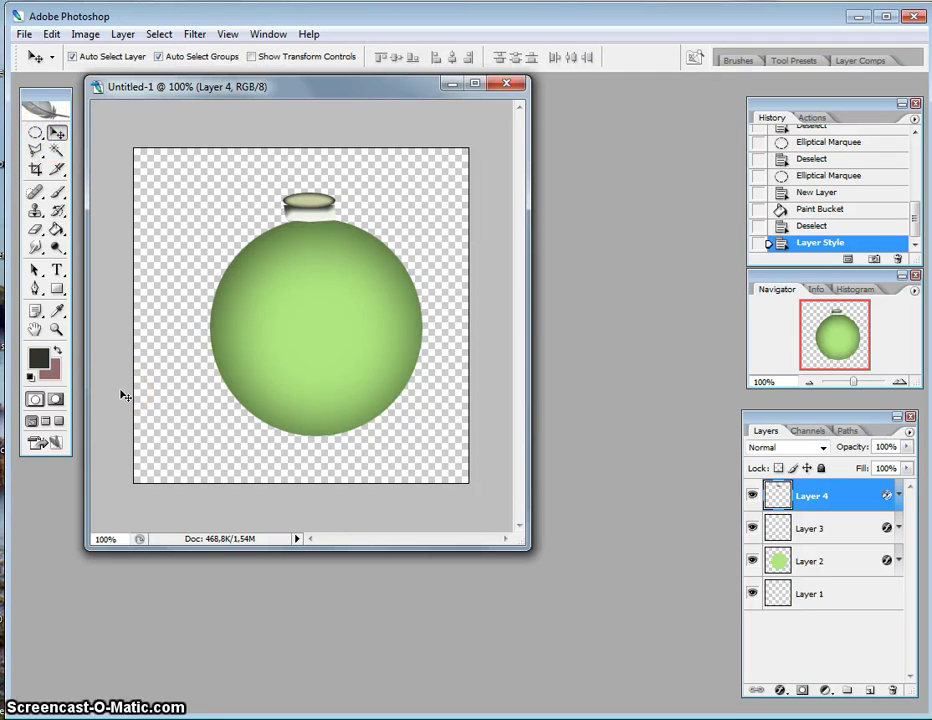
key("Down")
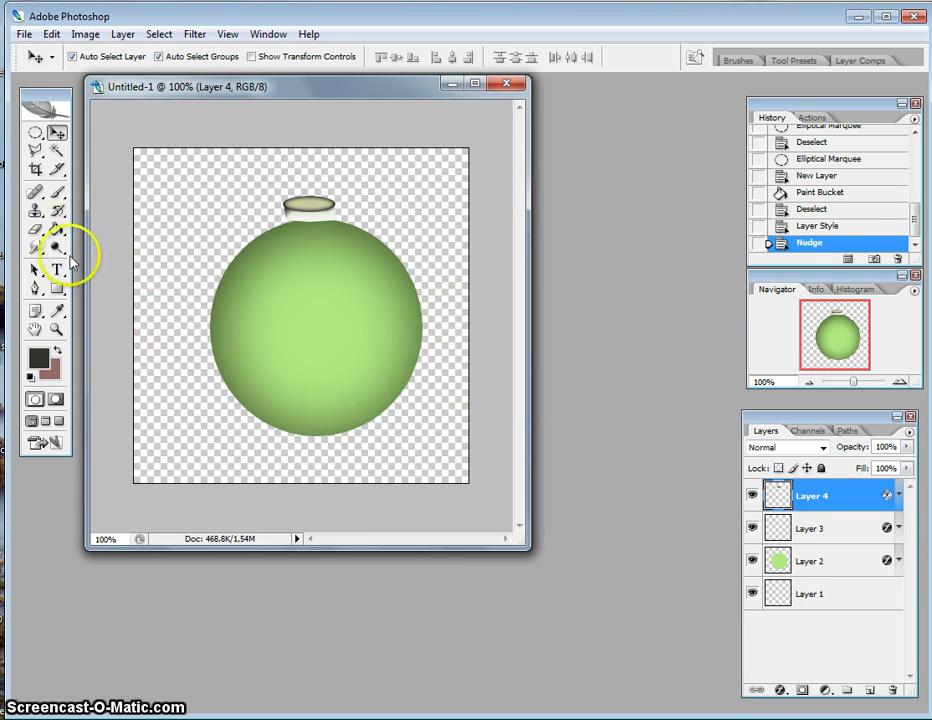
left_click(56, 193)
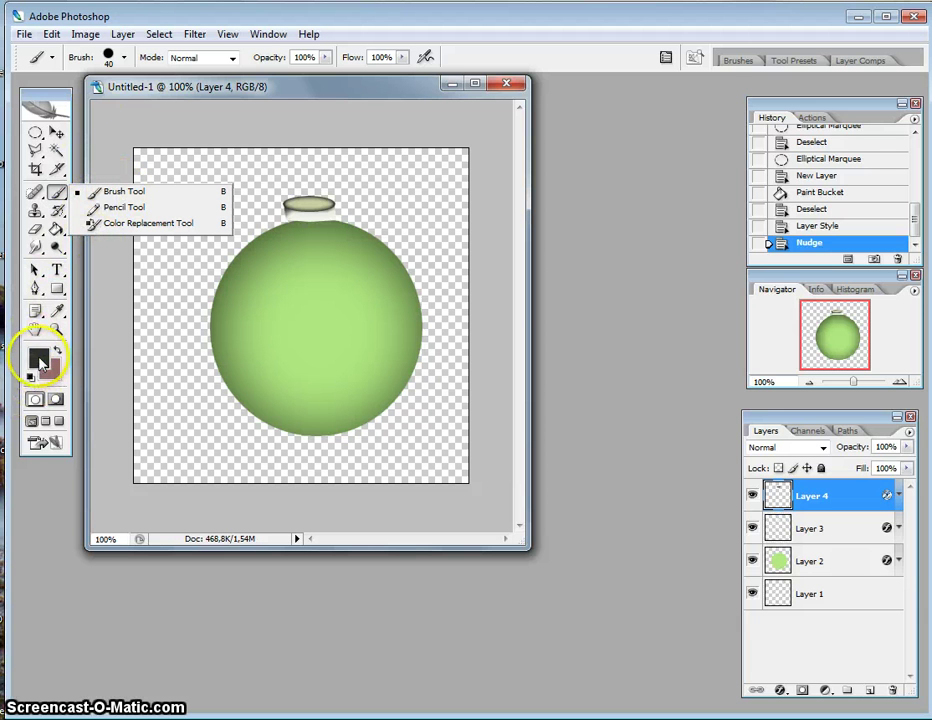
Step: Set the foreground colour to medium grey #666962
left_click(39, 360)
left_click(534, 477)
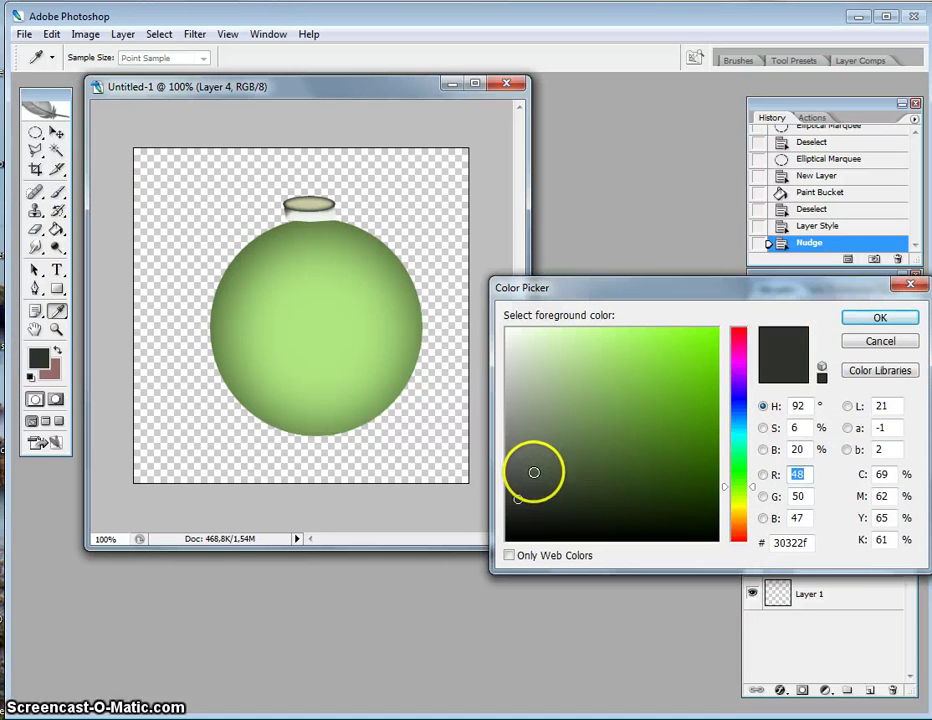
left_click_drag(534, 460, 519, 453)
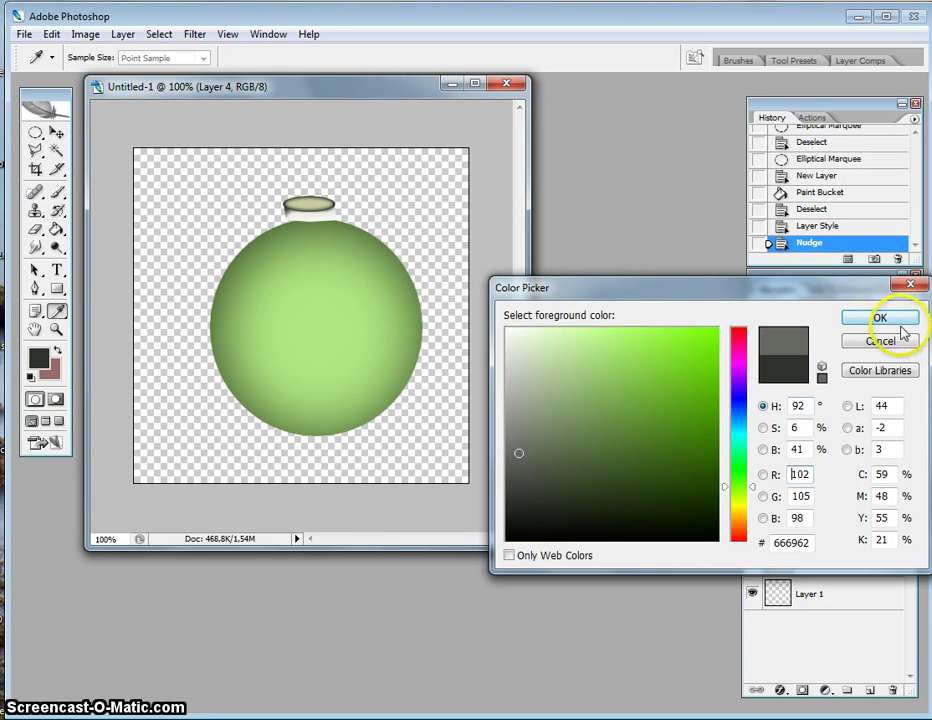
left_click(875, 318)
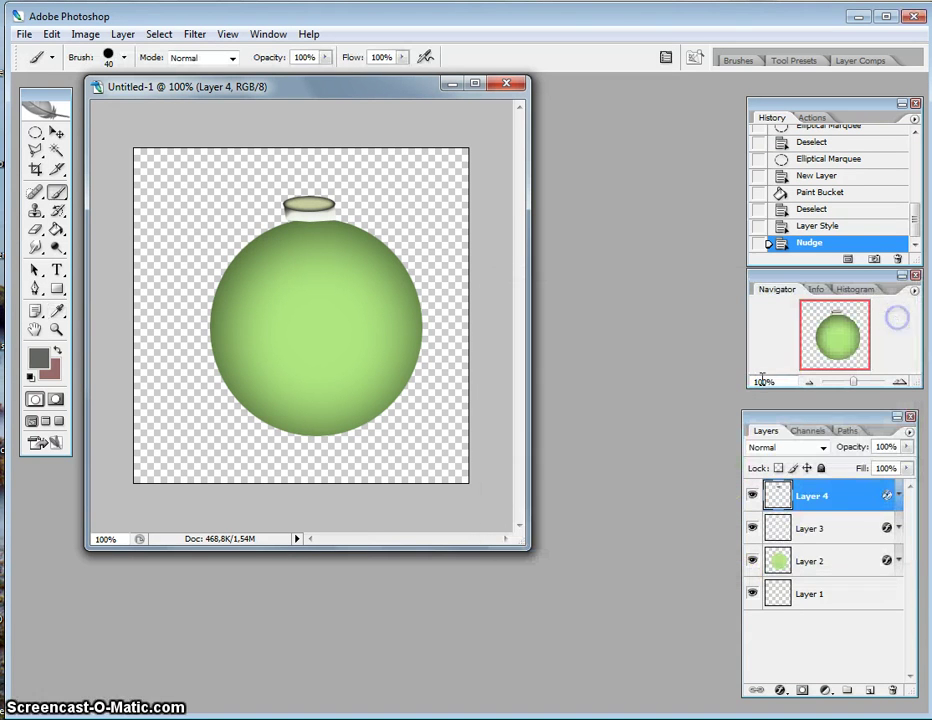
Step: On new Layer 5, paint a 42 px grey dot above the cap and load it as a selection
left_click(870, 691)
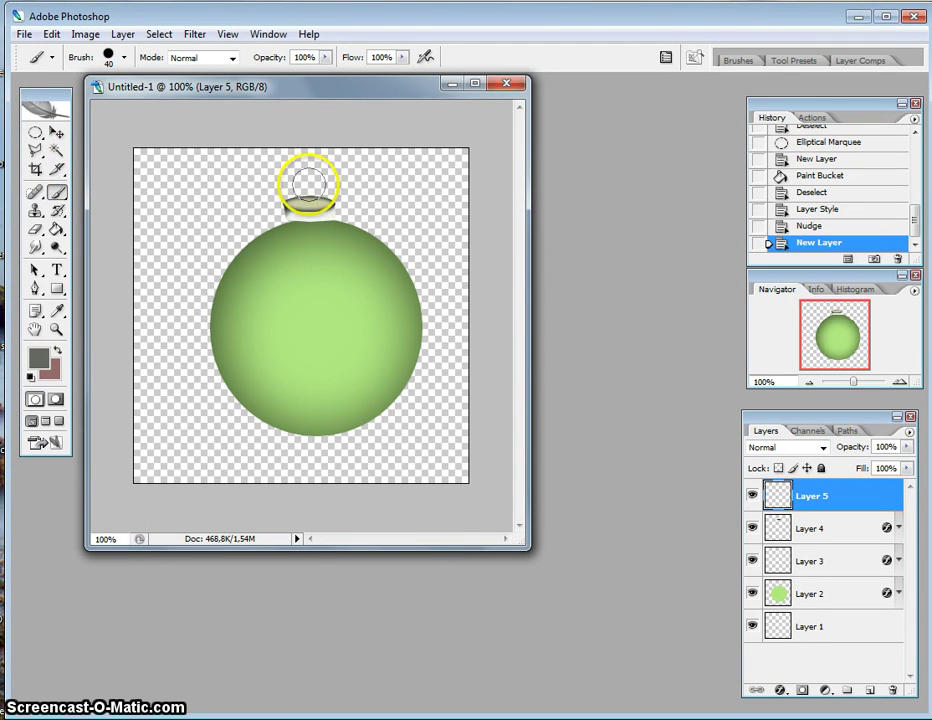
left_click(124, 58)
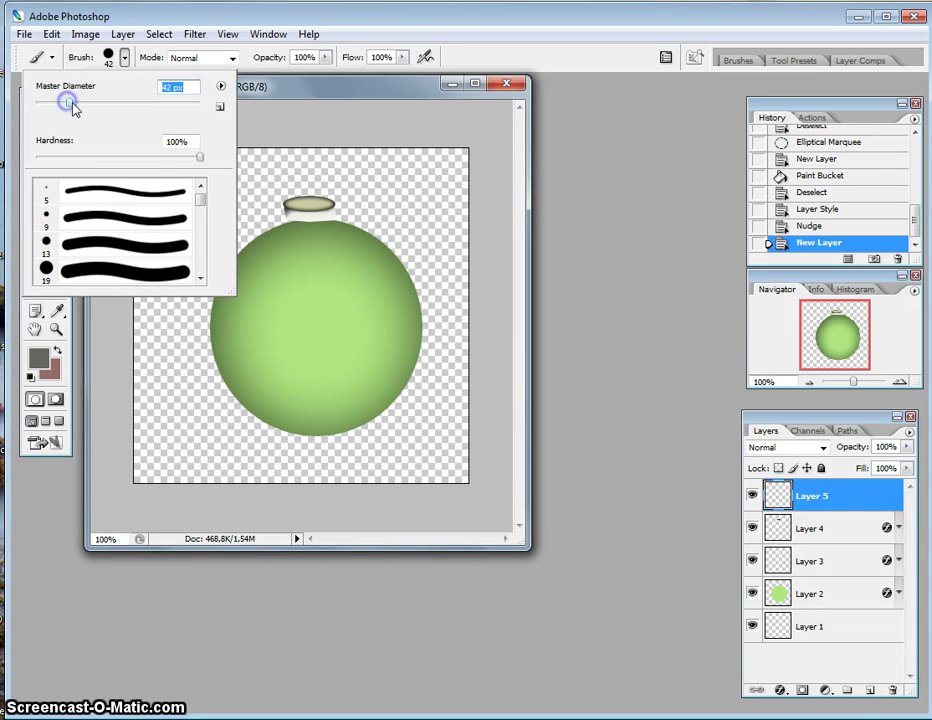
left_click_drag(304, 162, 305, 183)
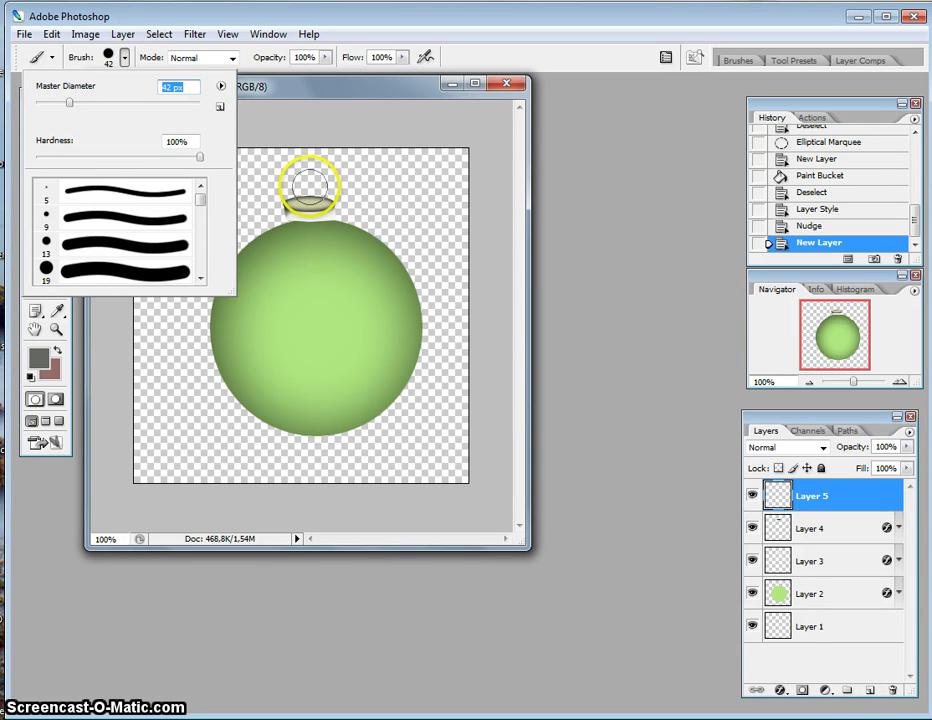
left_click(308, 185)
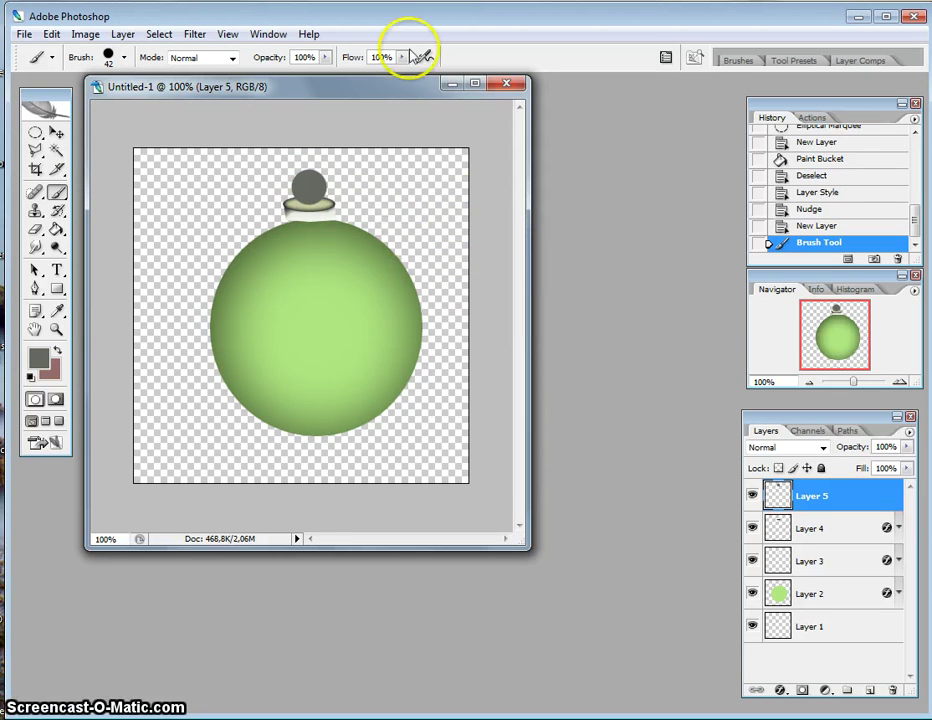
left_click(57, 137)
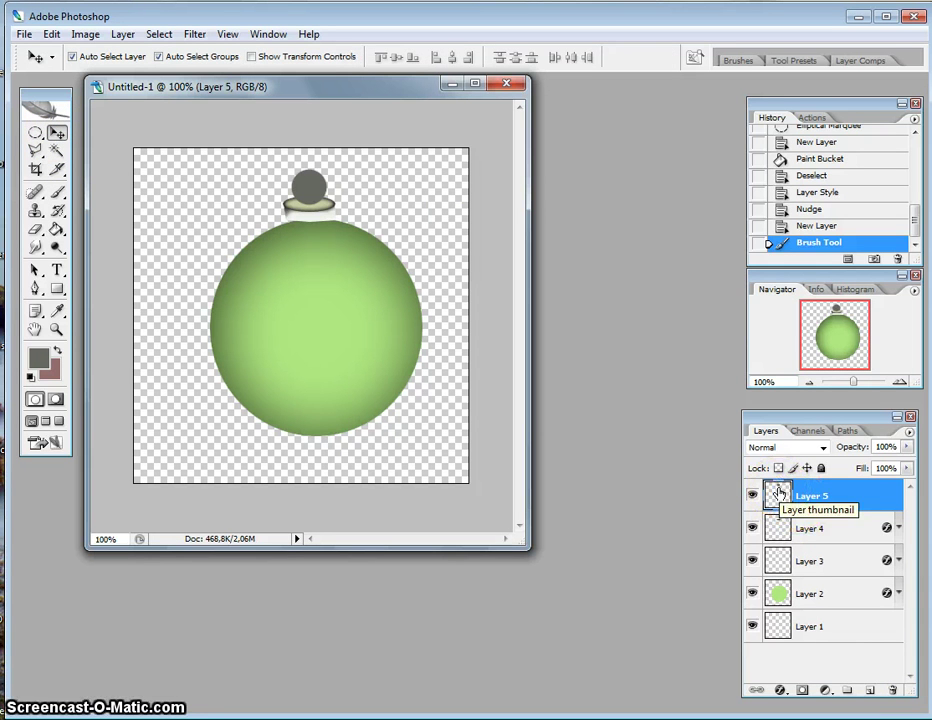
left_click(779, 493, "ctrl")
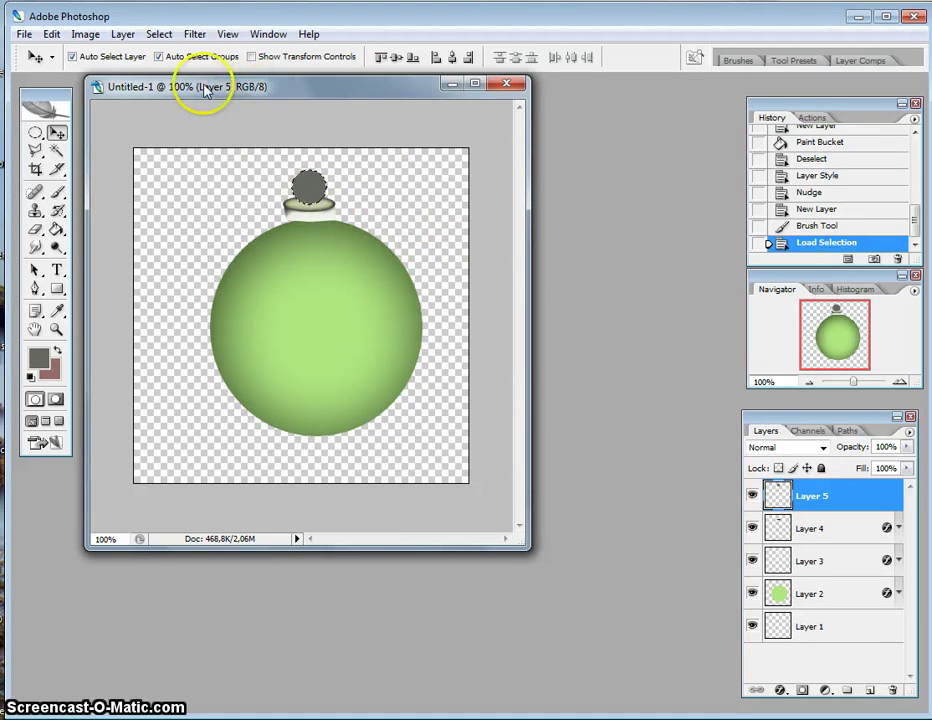
Step: Contract the dot selection by 4 pixels, delete its centre to leave a ring, then deselect
left_click(158, 36)
mouse_move(172, 210)
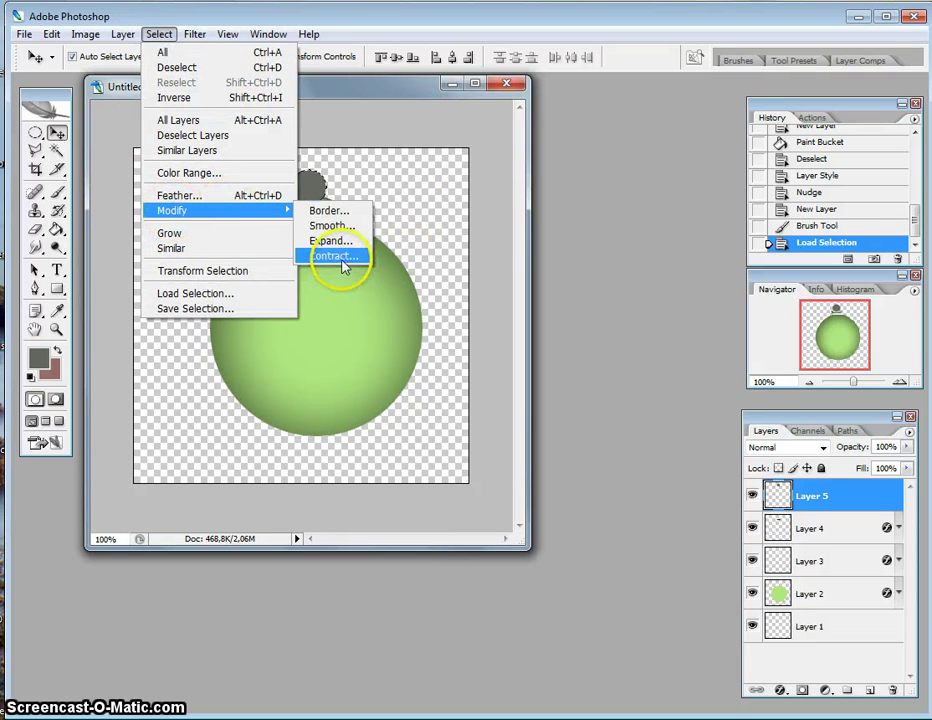
left_click(336, 258)
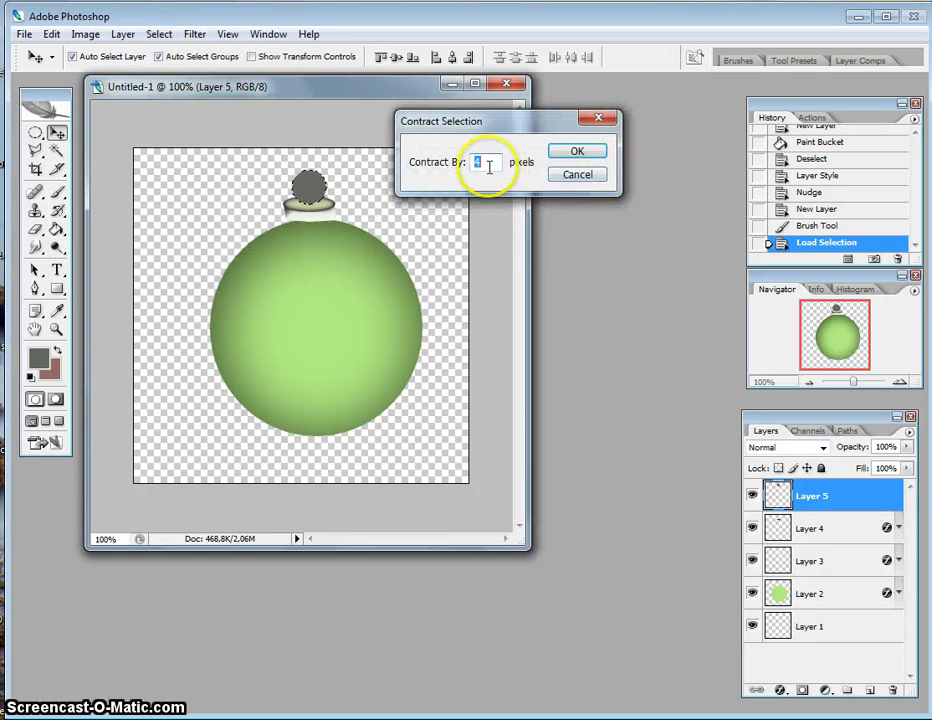
left_click(587, 152)
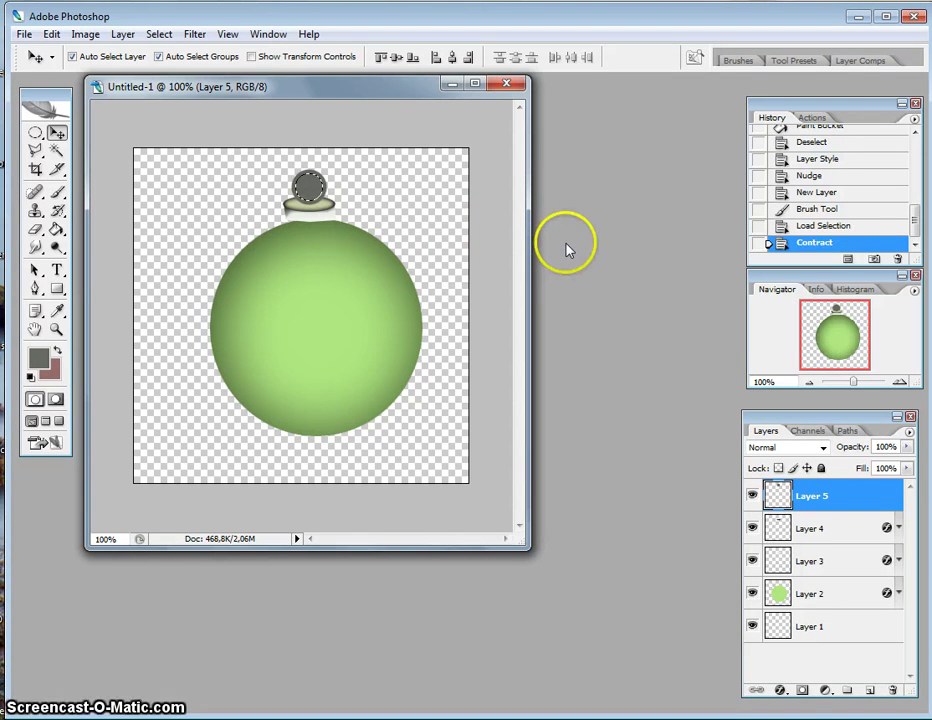
key("Delete")
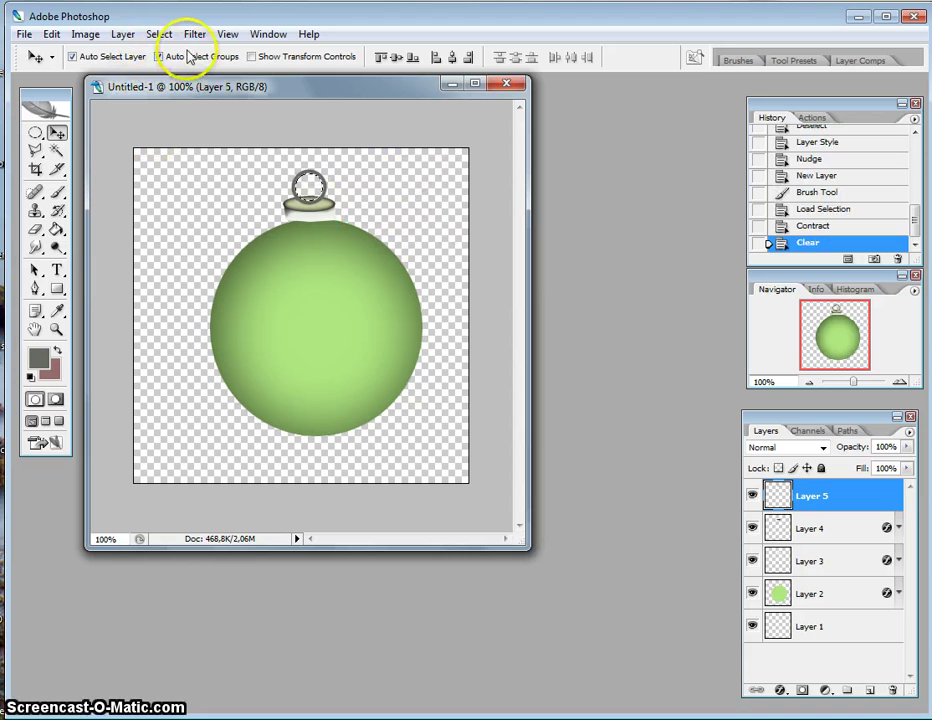
left_click(158, 38)
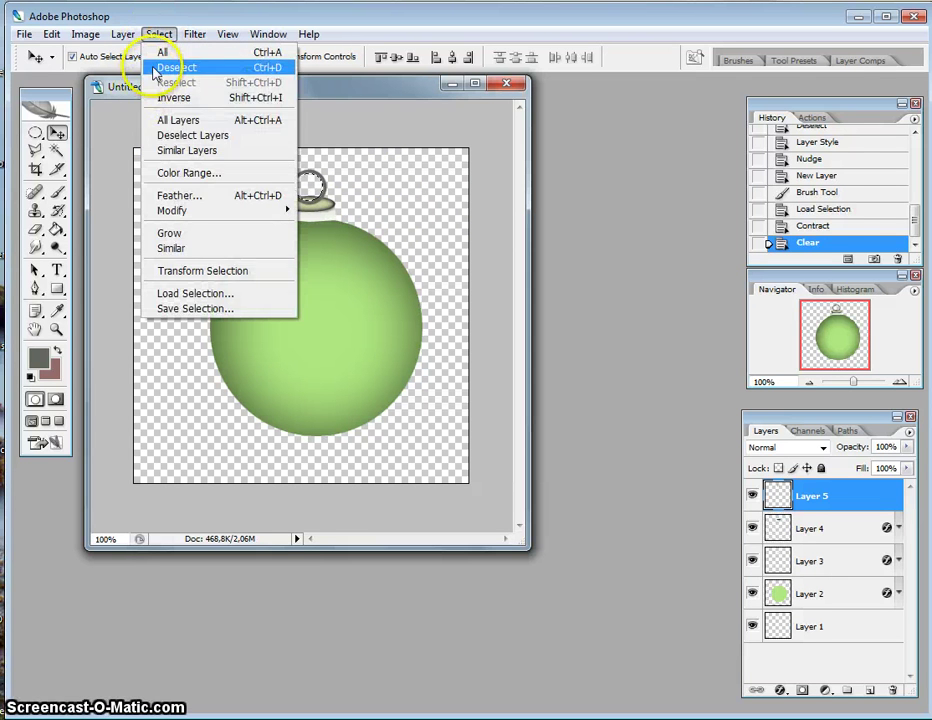
left_click(146, 66)
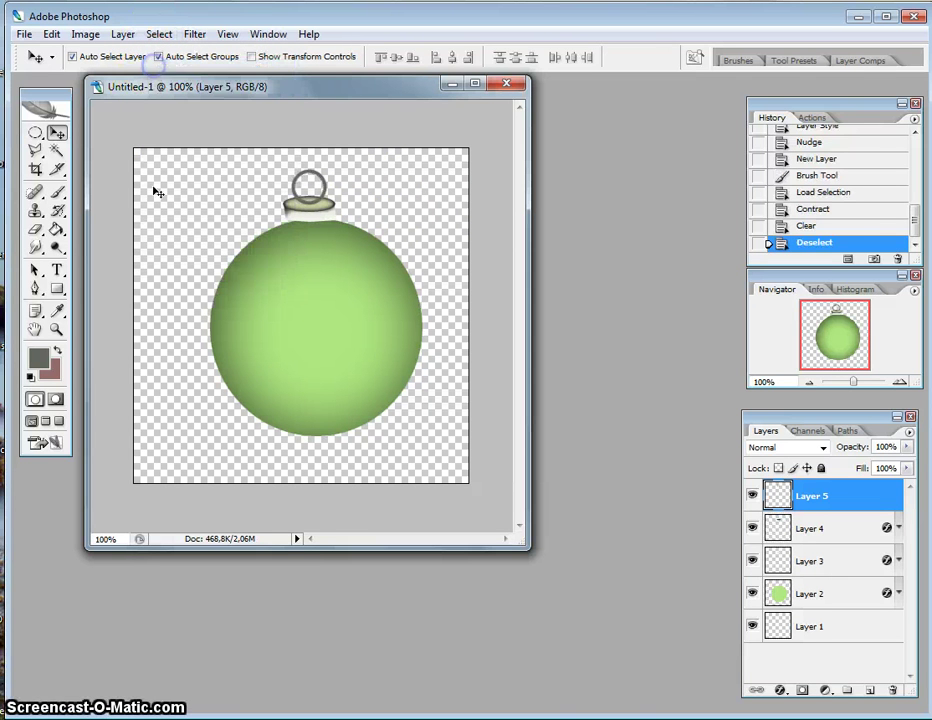
Step: Erase the part of the grey ring that overlaps the cap at low opacity
left_click(35, 229)
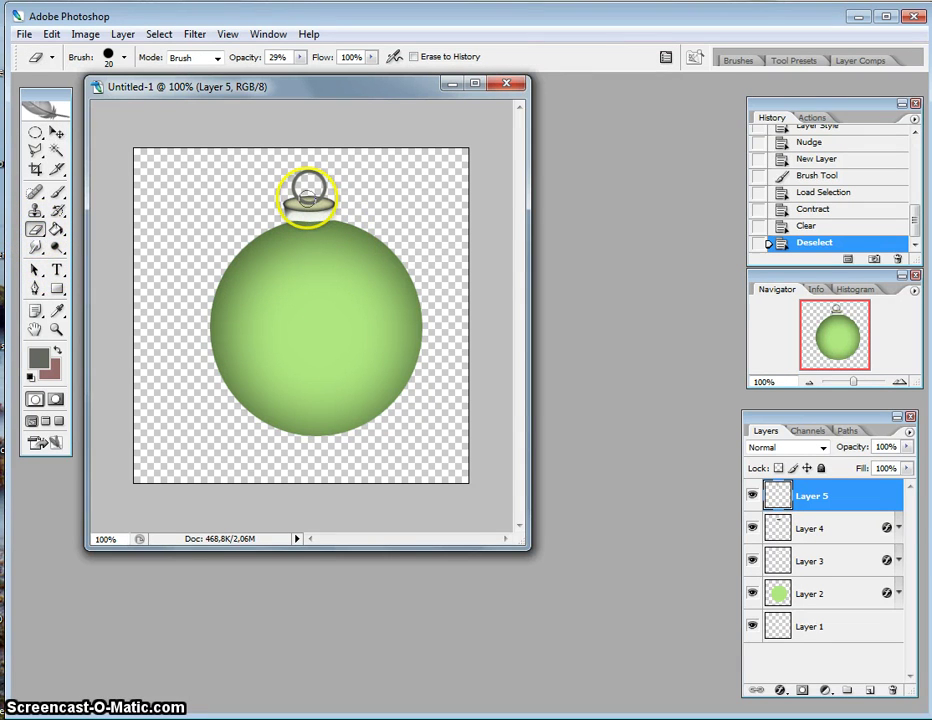
left_click(308, 199)
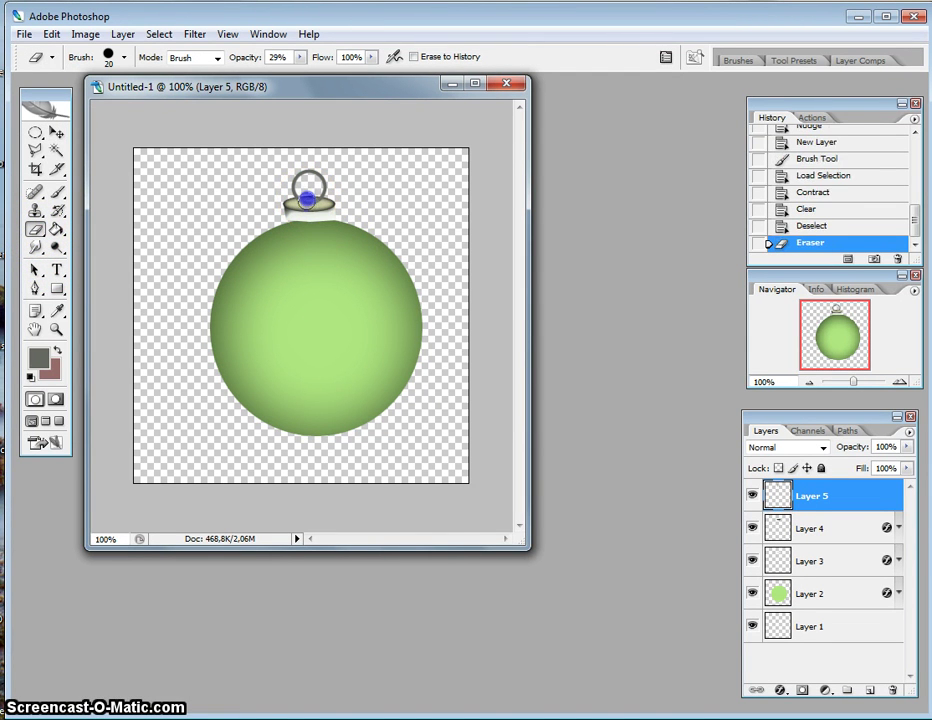
left_click(308, 199)
left_click(308, 199)
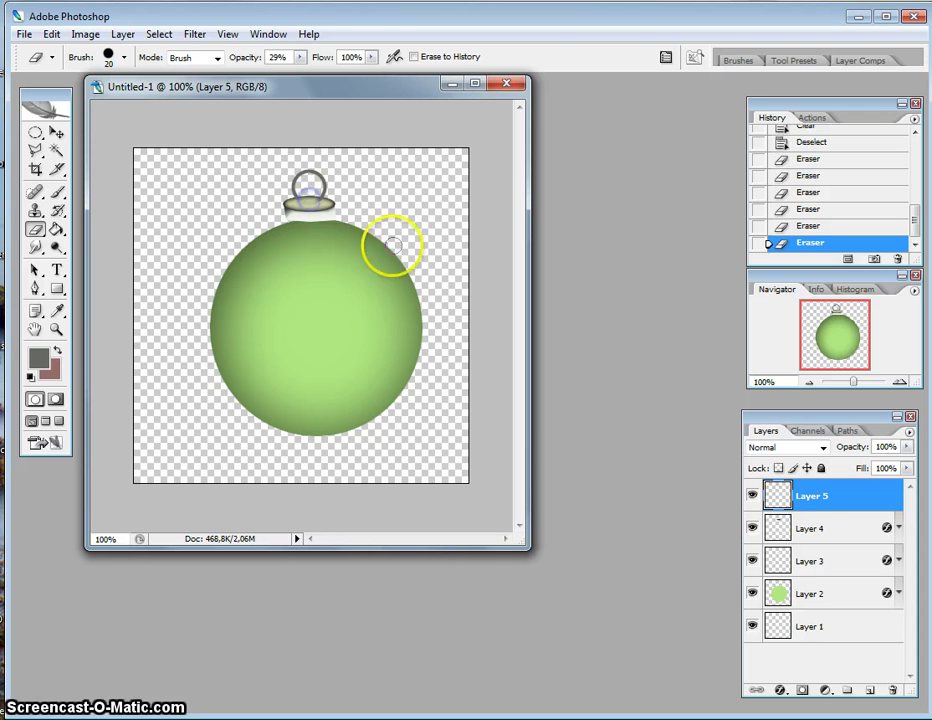
left_click(304, 202)
left_click(308, 203)
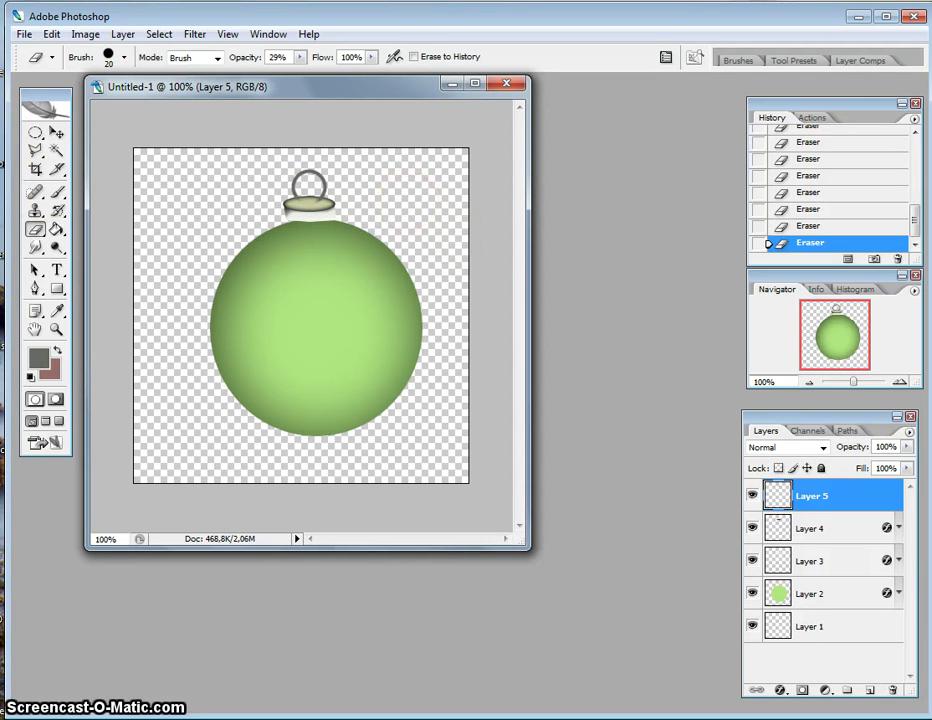
Step: Nudge the Layer 5 ring up slightly, then make Layer 3 the active layer
left_click(56, 132)
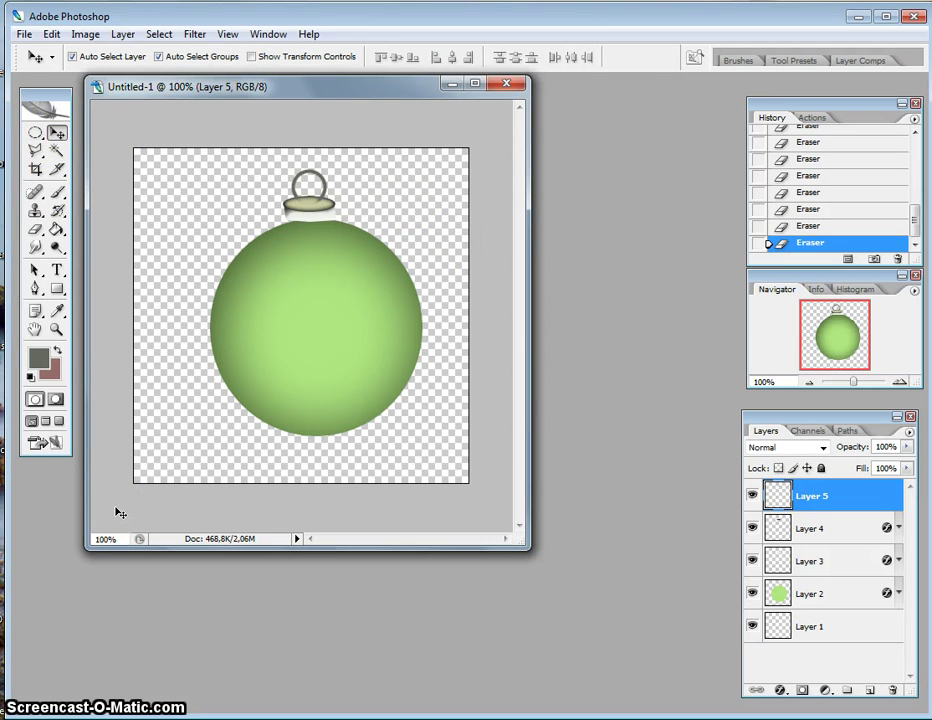
key("Up")
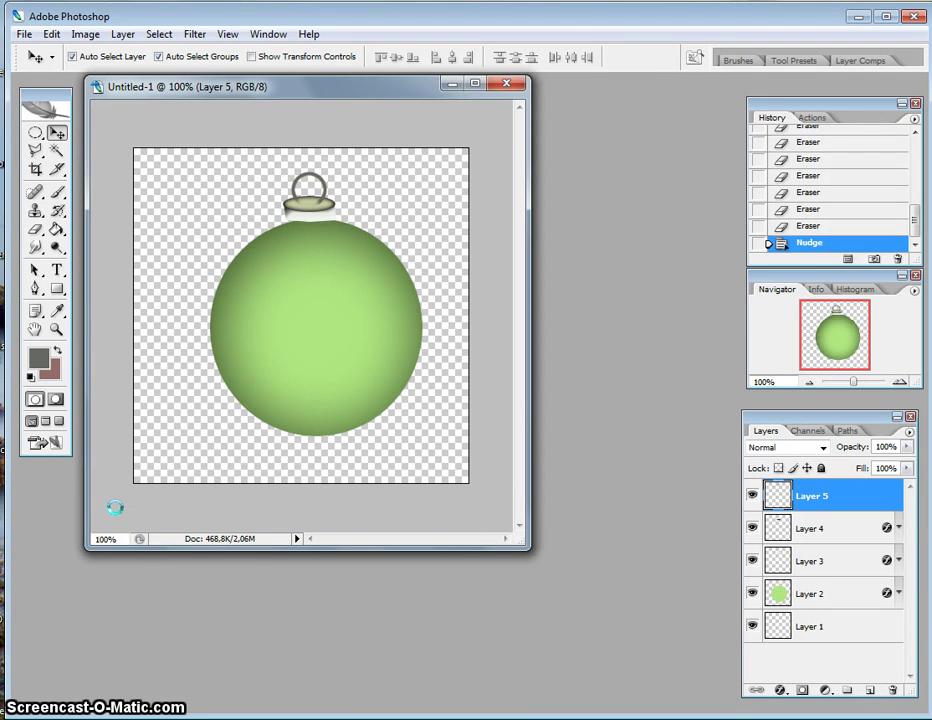
left_click(35, 229)
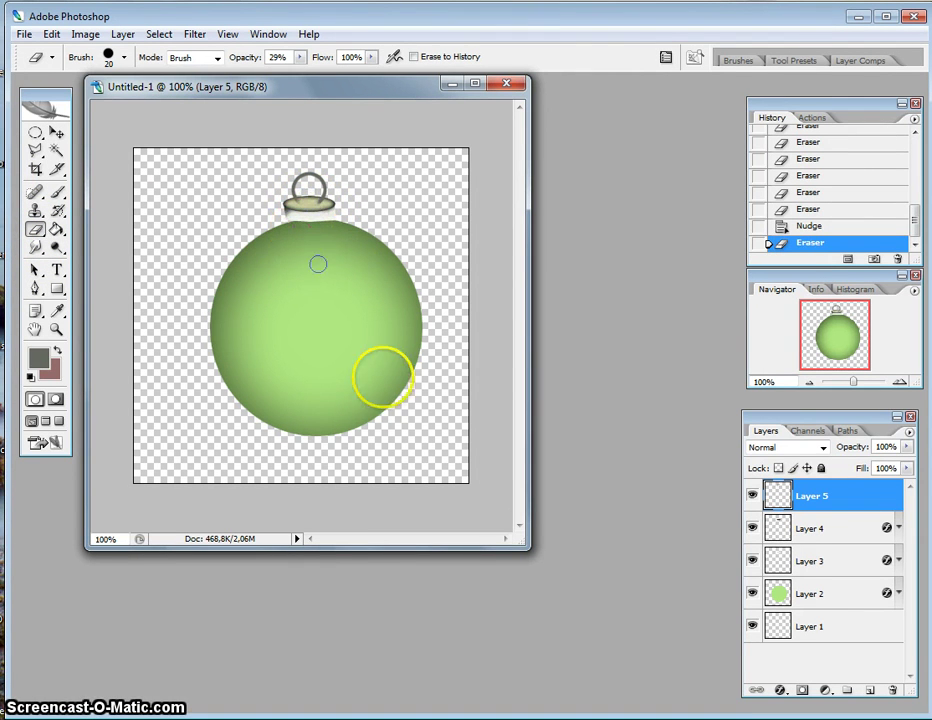
left_click(752, 561)
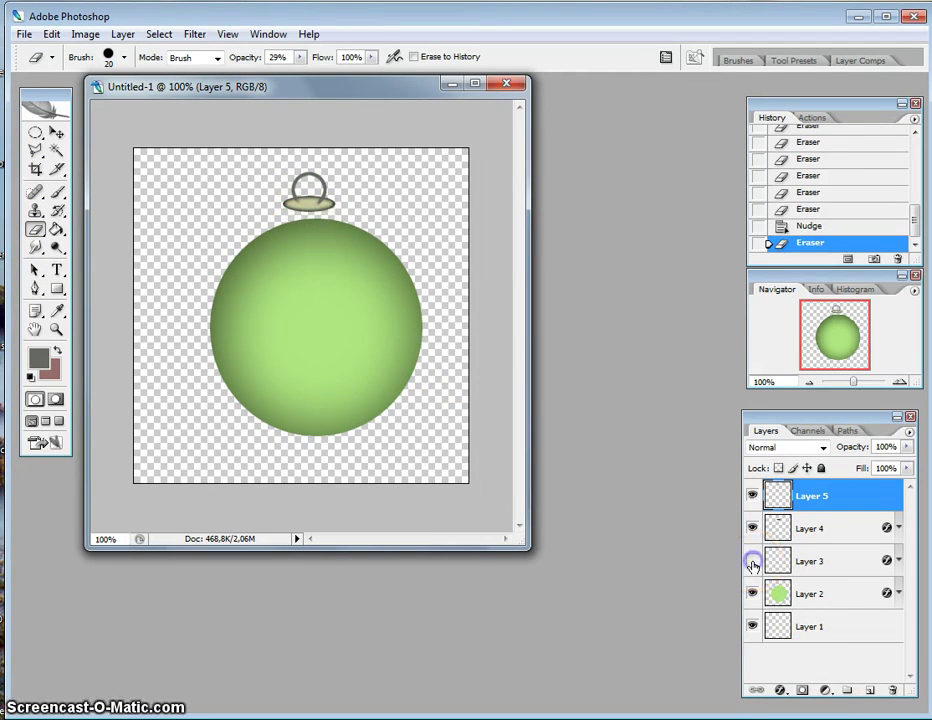
left_click(861, 570)
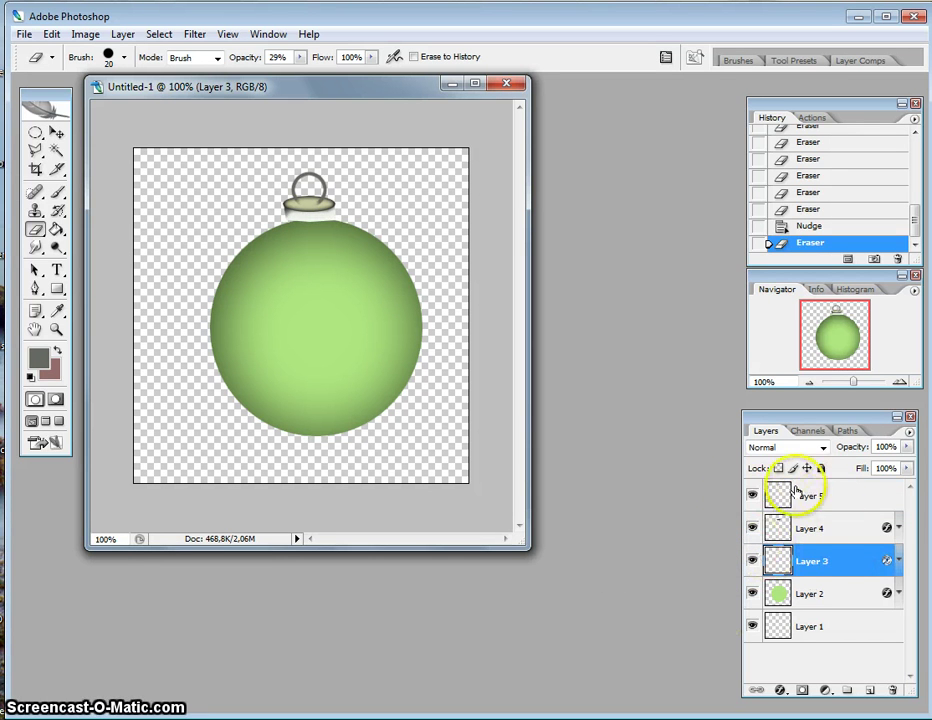
Step: Give Layer 3 a drop shadow (75% opacity, distance 5, size 5), keeping its bevel and no inner shadow
double_click(847, 567)
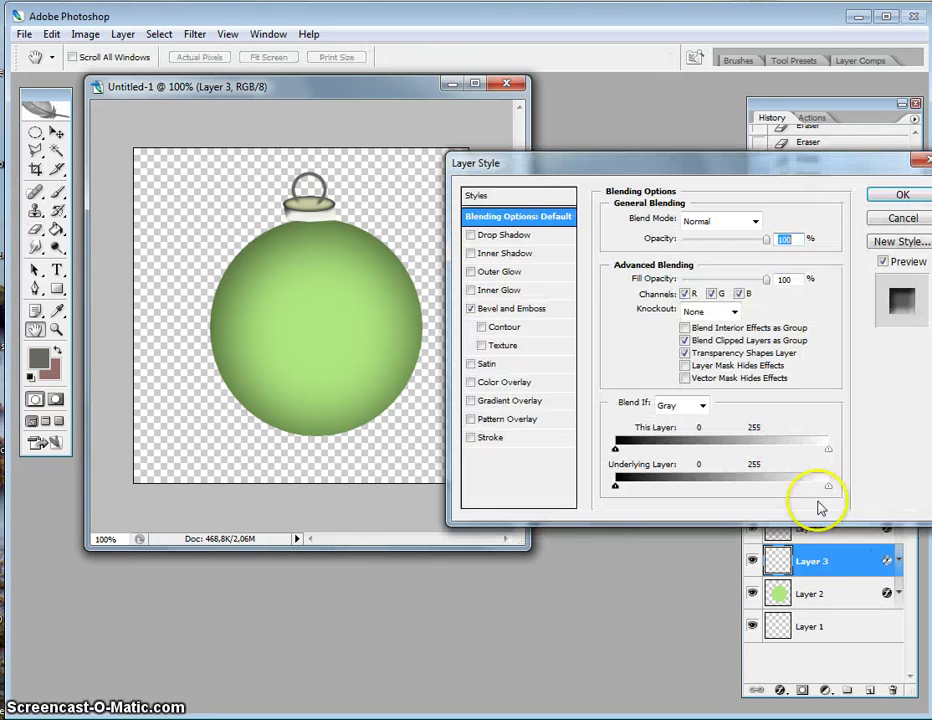
left_click(497, 256)
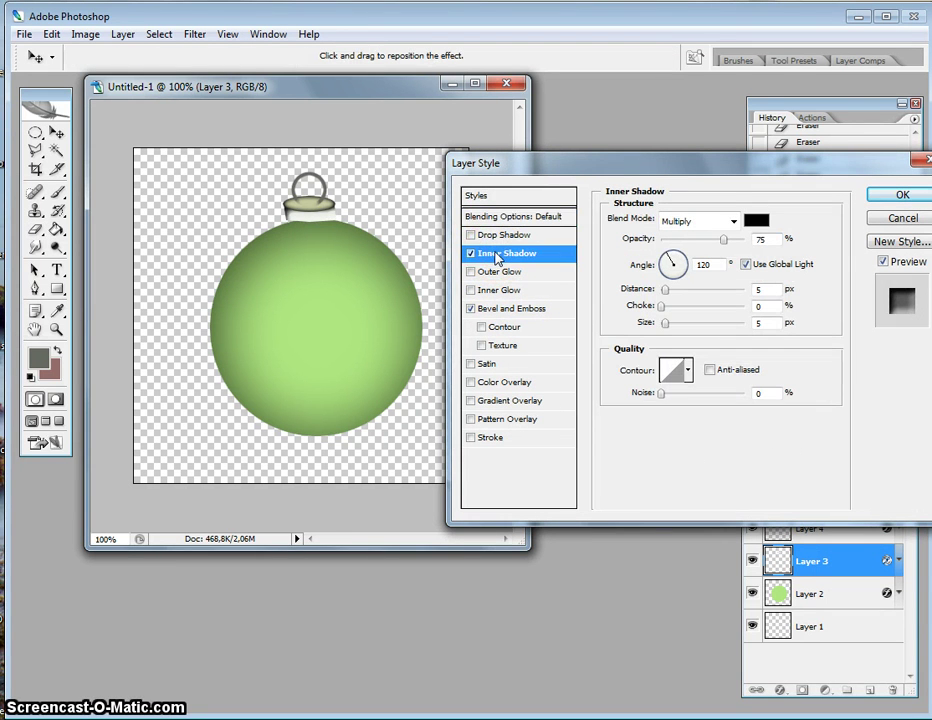
left_click(494, 237)
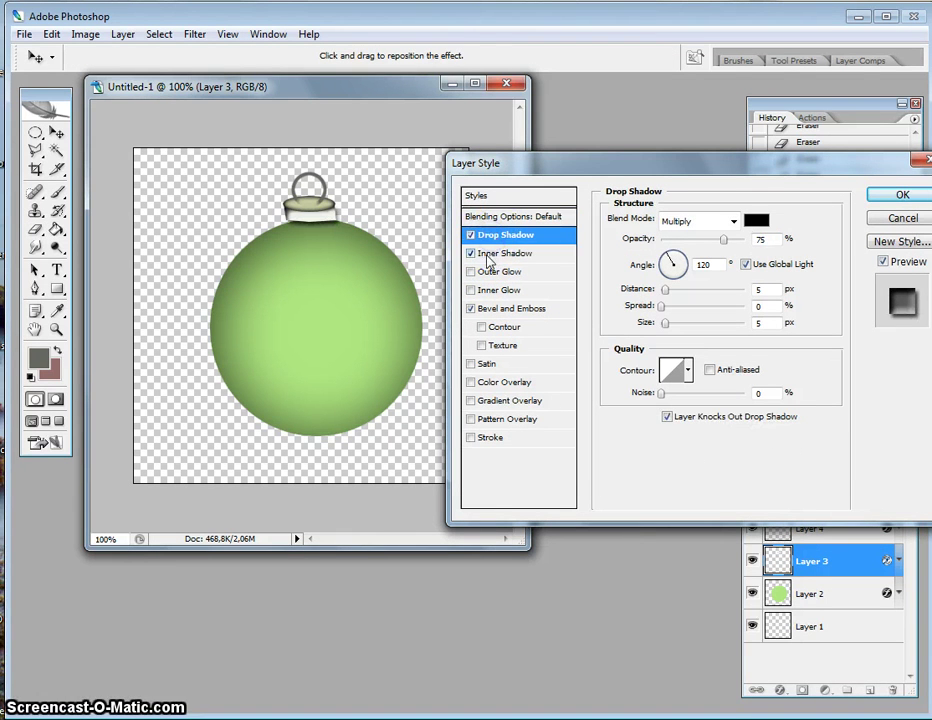
left_click(470, 255)
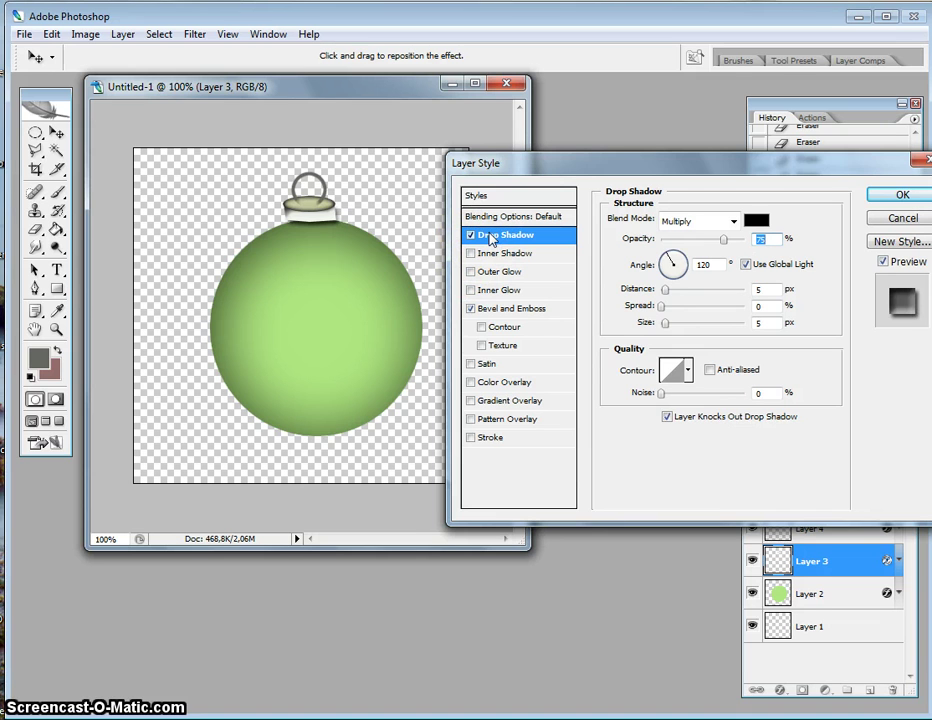
left_click_drag(316, 233, 294, 232)
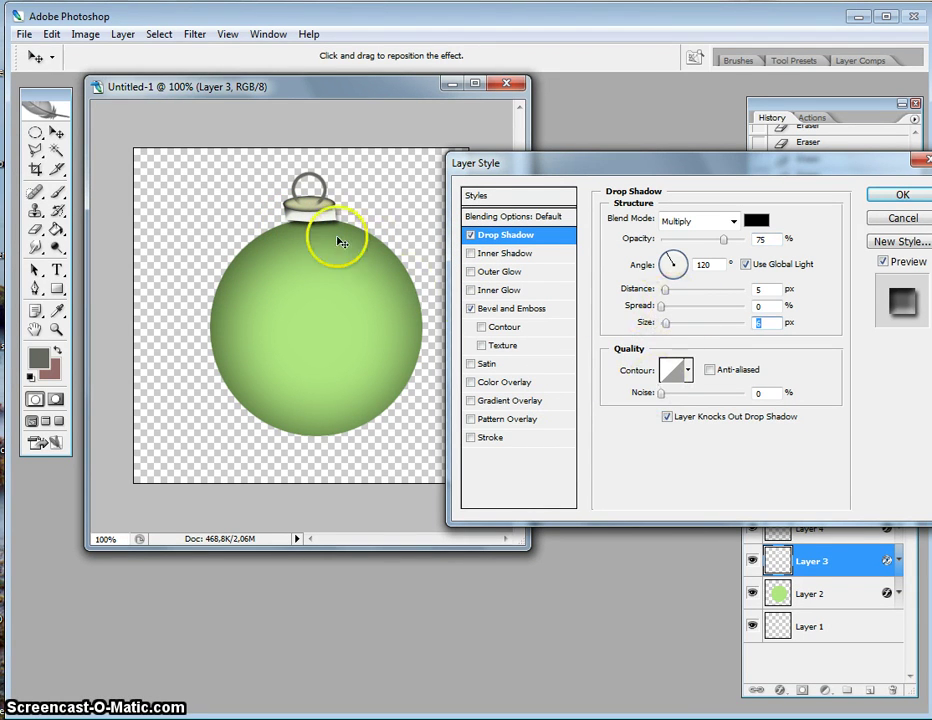
left_click(880, 199)
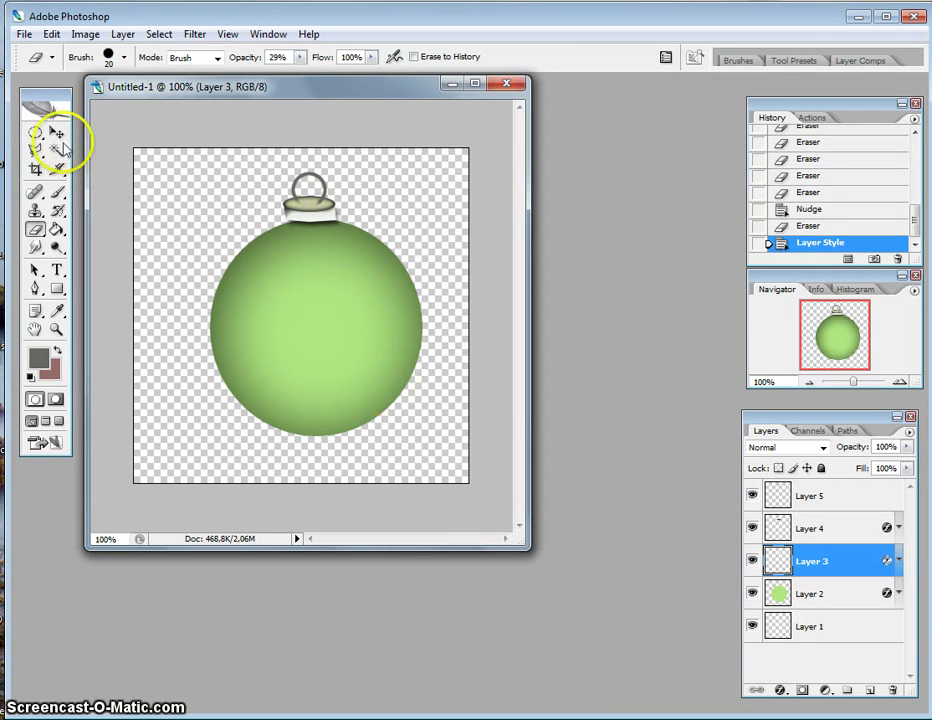
Step: Nudge Layers 3, 4 and 5 each down slightly with the Move tool
left_click(57, 133)
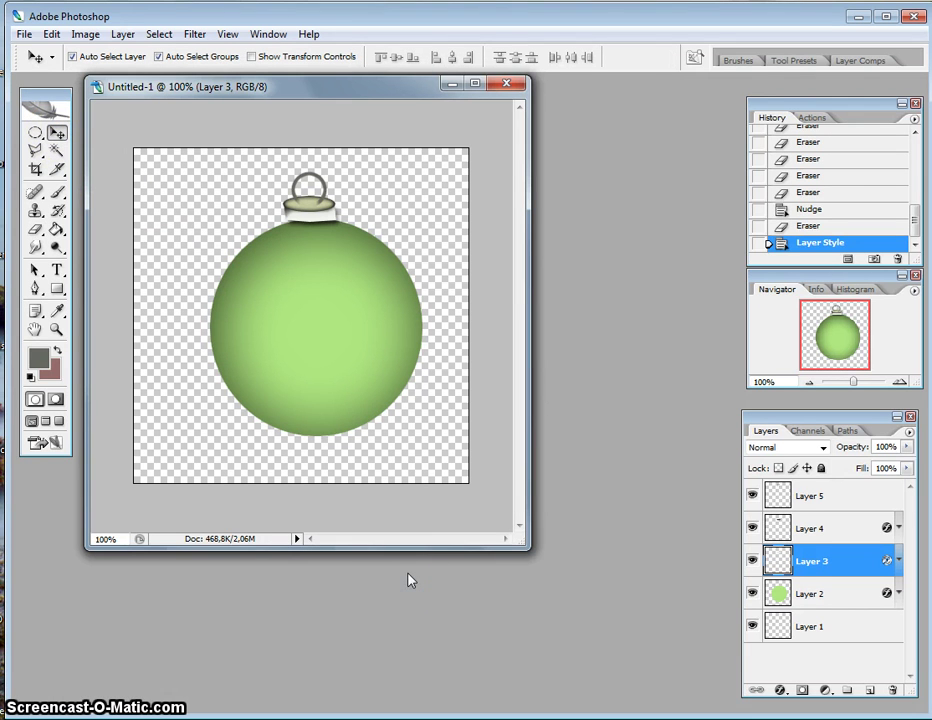
key("Down")
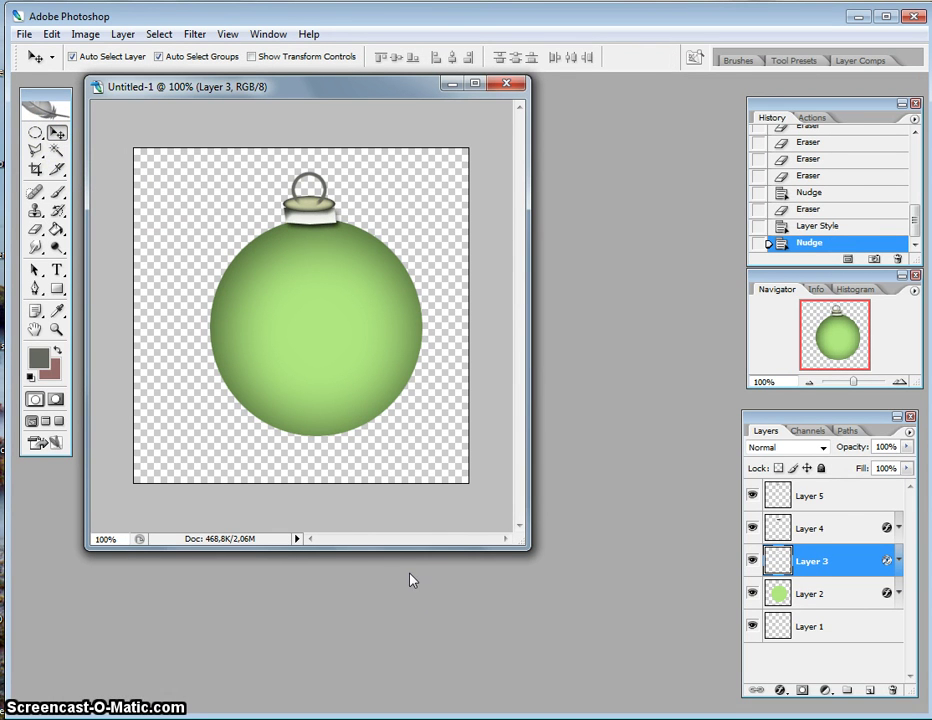
left_click(840, 526)
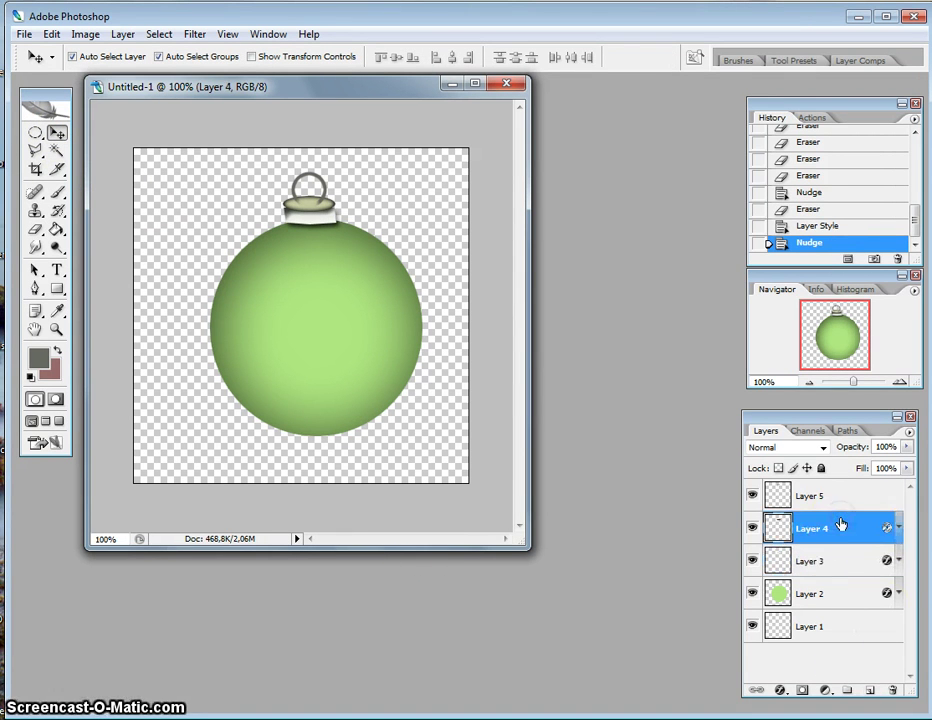
key("Down")
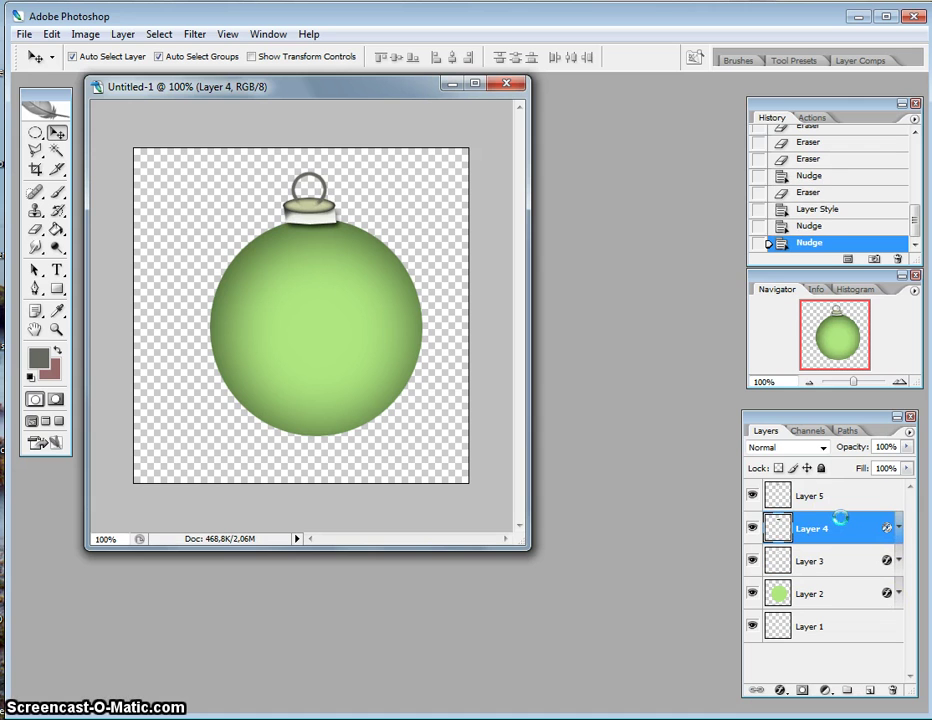
left_click(845, 498)
key("Down")
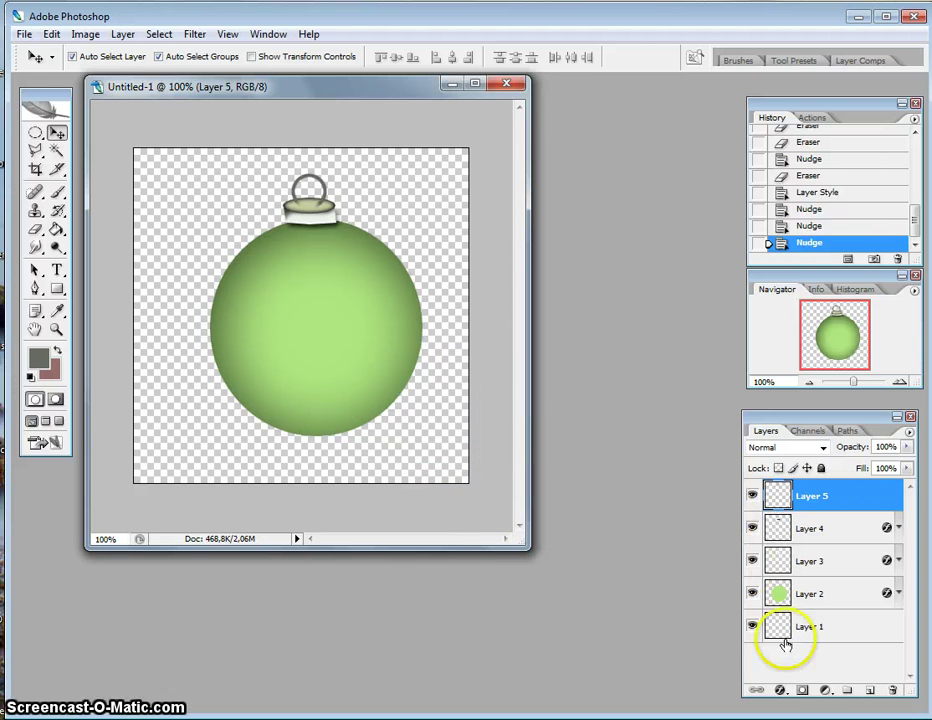
Step: Hide Layer 1, merge the visible layers into Layer 5, and duplicate it as Layer 5 copy
left_click(753, 626)
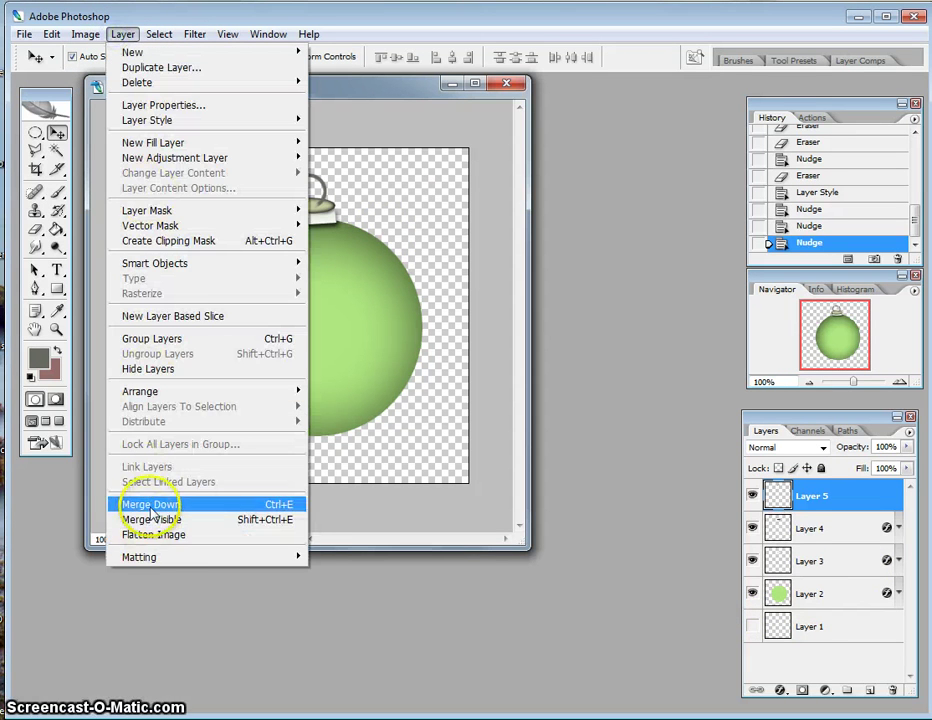
left_click(163, 520)
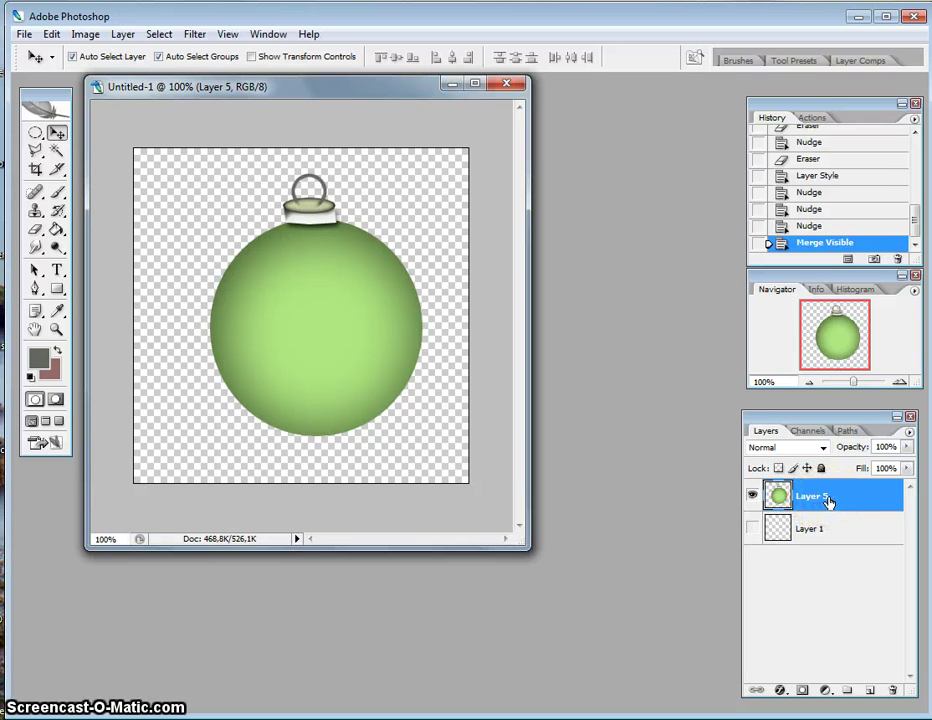
key("ctrl+j")
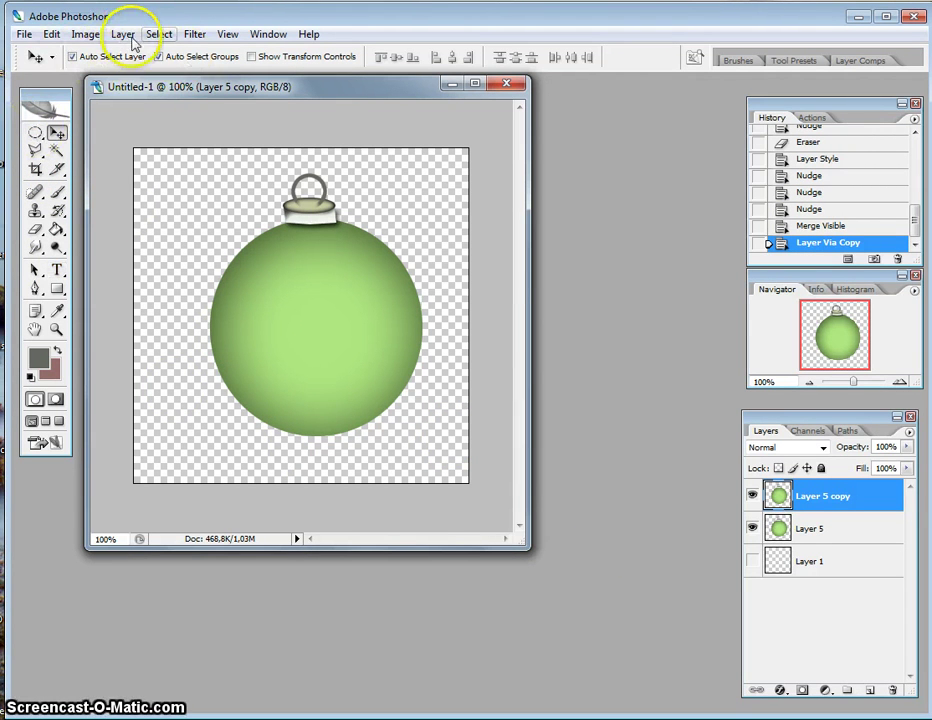
Step: Squeeze Layer 5 copy to about 82% width and hide the original Layer 5
left_click(51, 34)
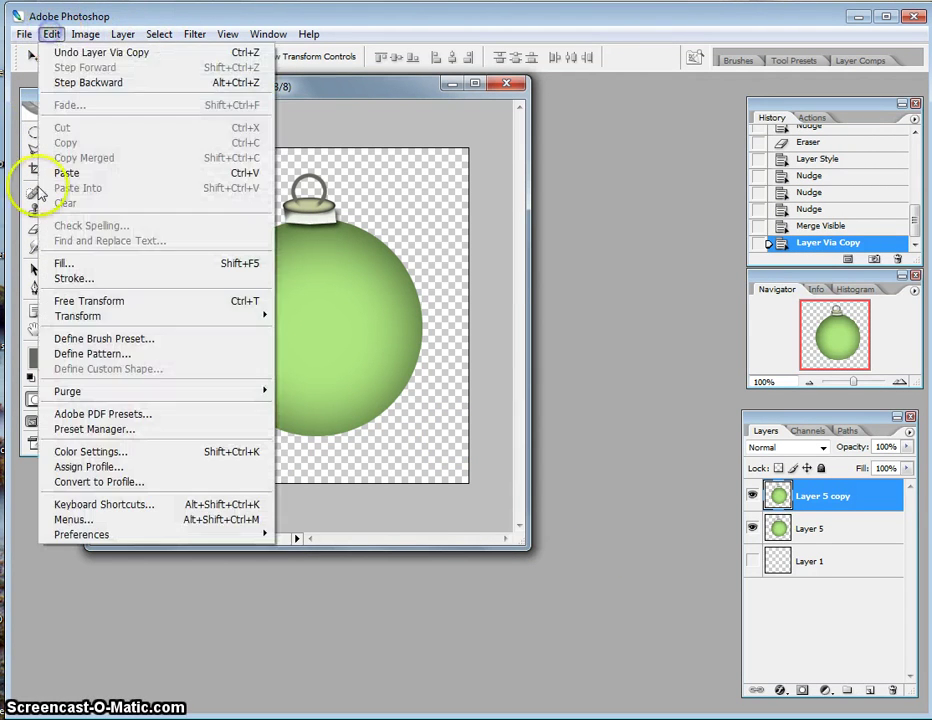
left_click(67, 301)
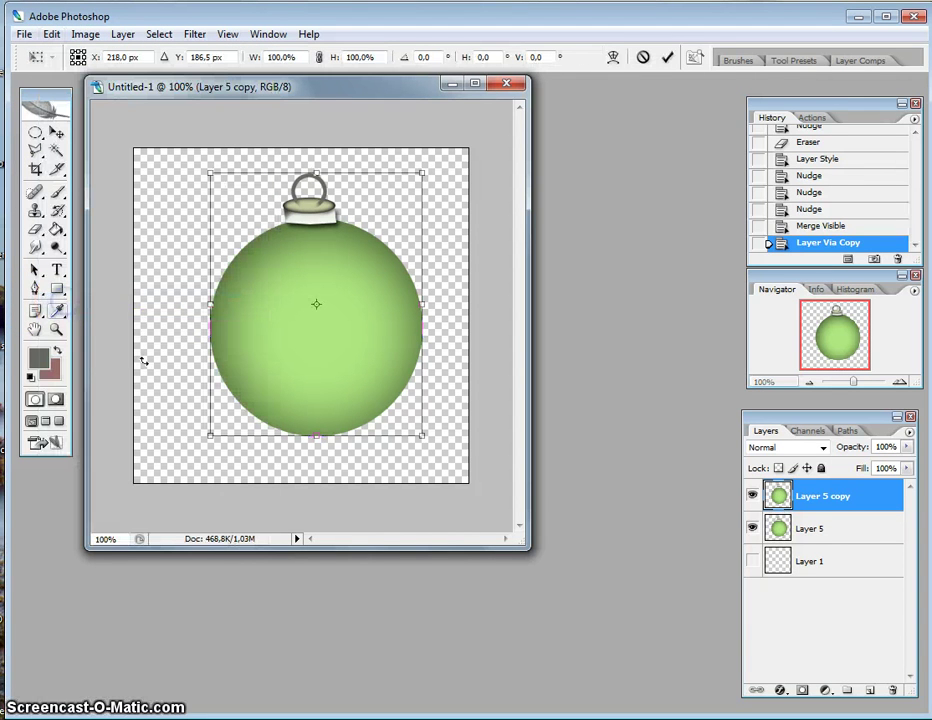
left_click_drag(206, 302, 244, 313)
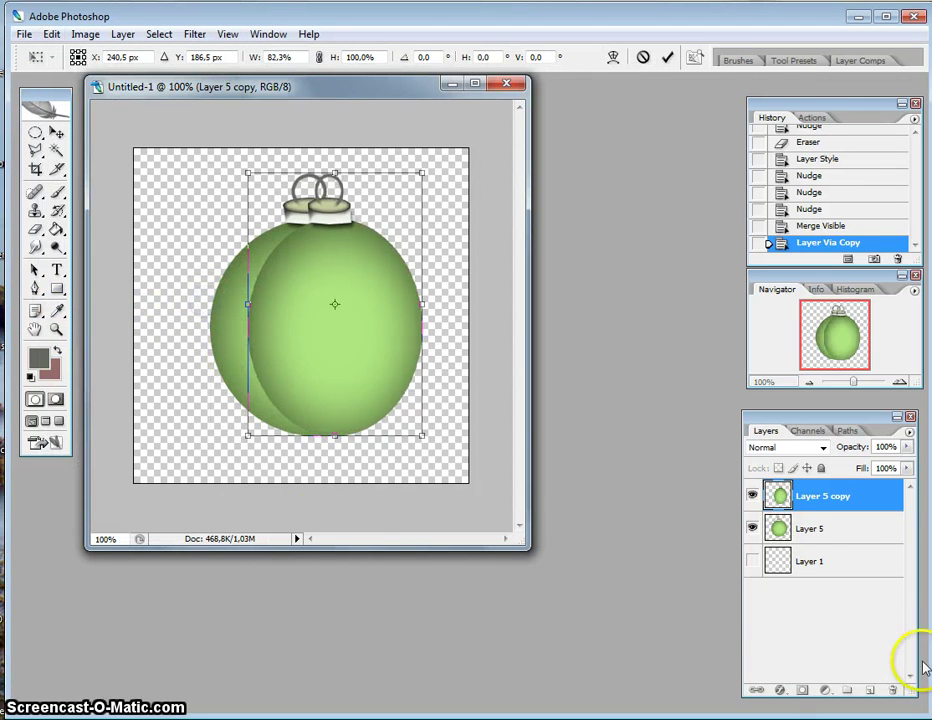
left_click(754, 528)
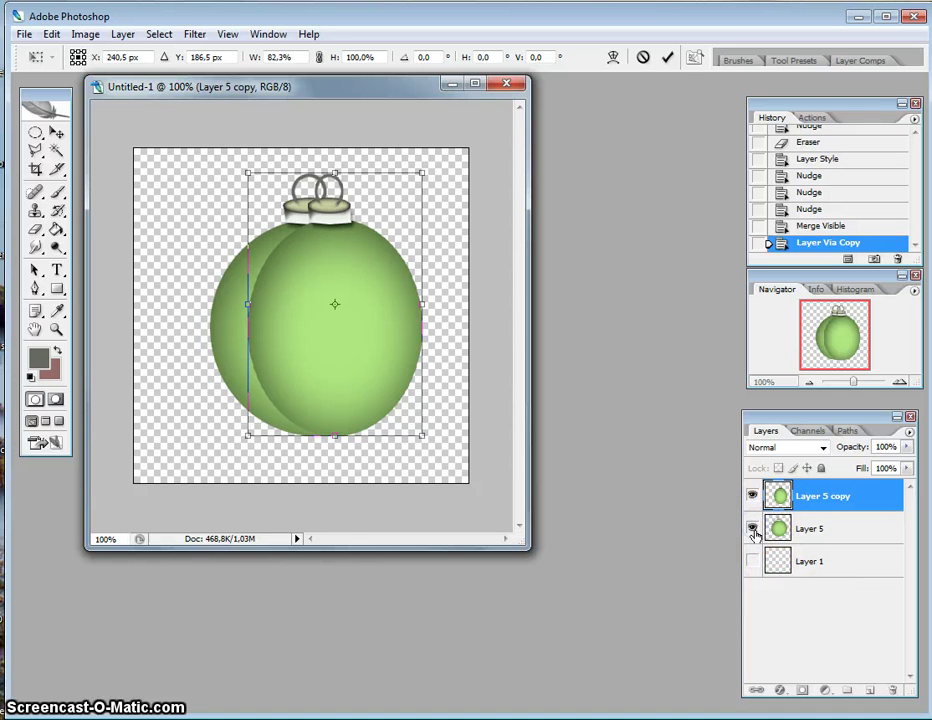
left_click(667, 57)
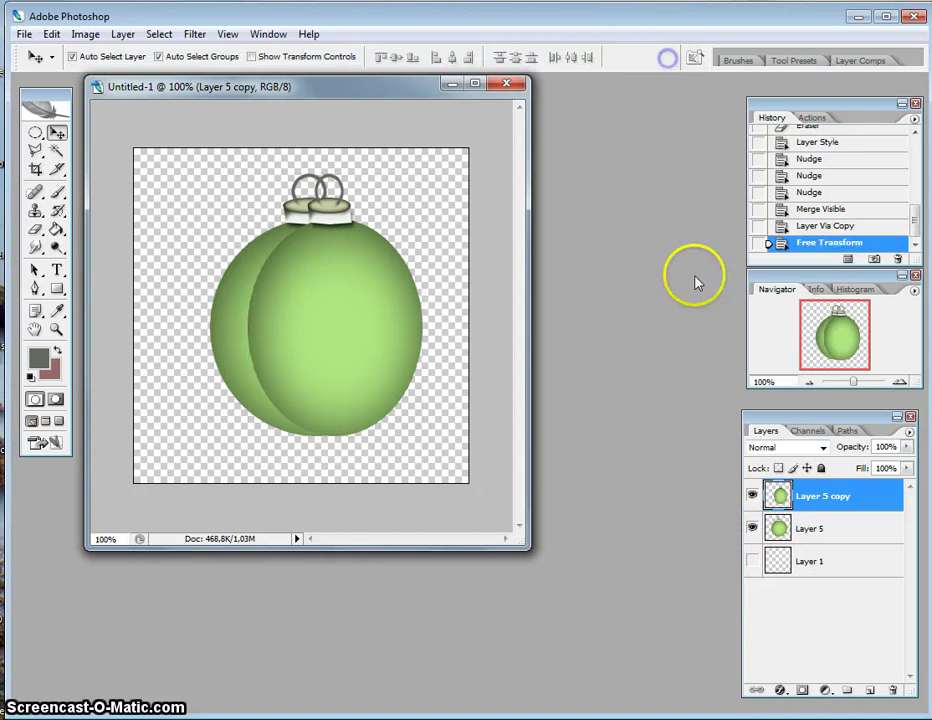
left_click(752, 528)
left_click(57, 134)
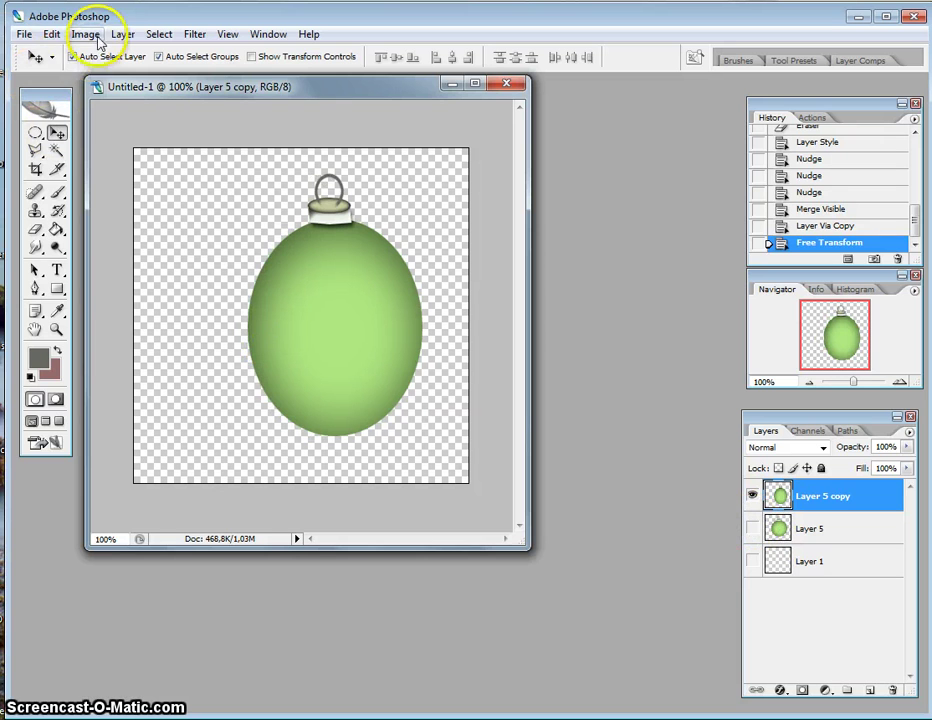
Step: Narrow Layer 5 copy further to about 74.6% width with a second Free Transform
left_click(51, 34)
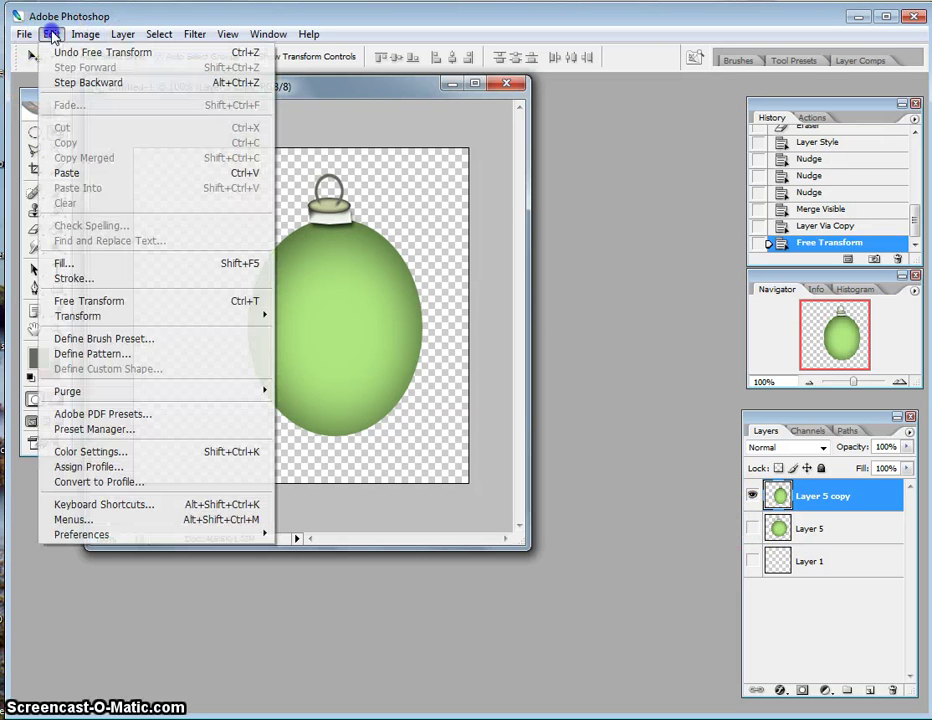
left_click(66, 301)
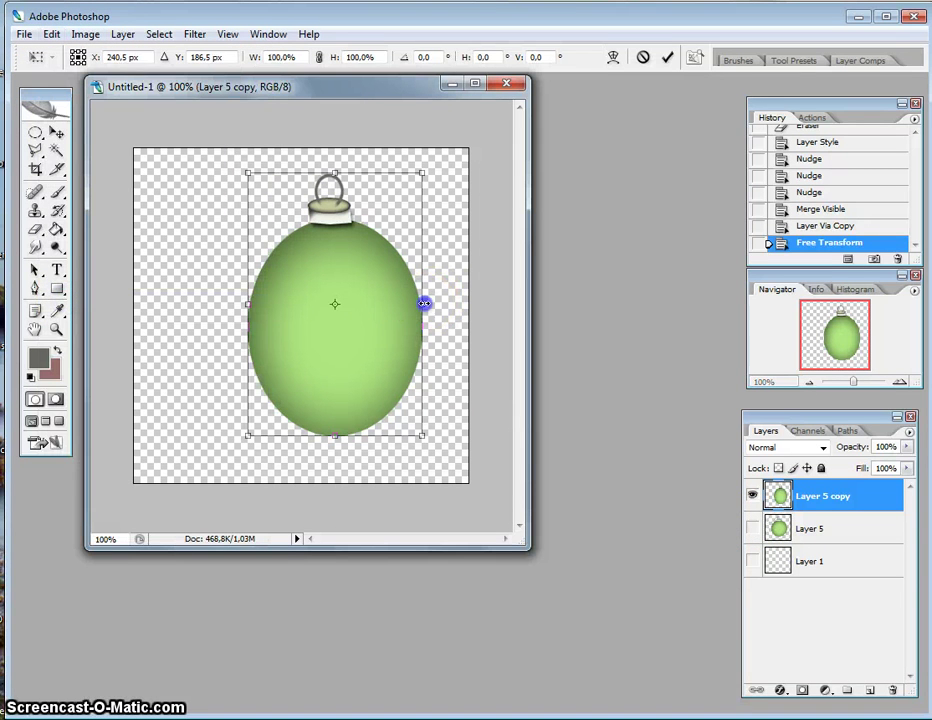
mouse_move(424, 303)
left_mouse_down()
mouse_move(375, 303)
mouse_move(426, 303)
left_mouse_up()
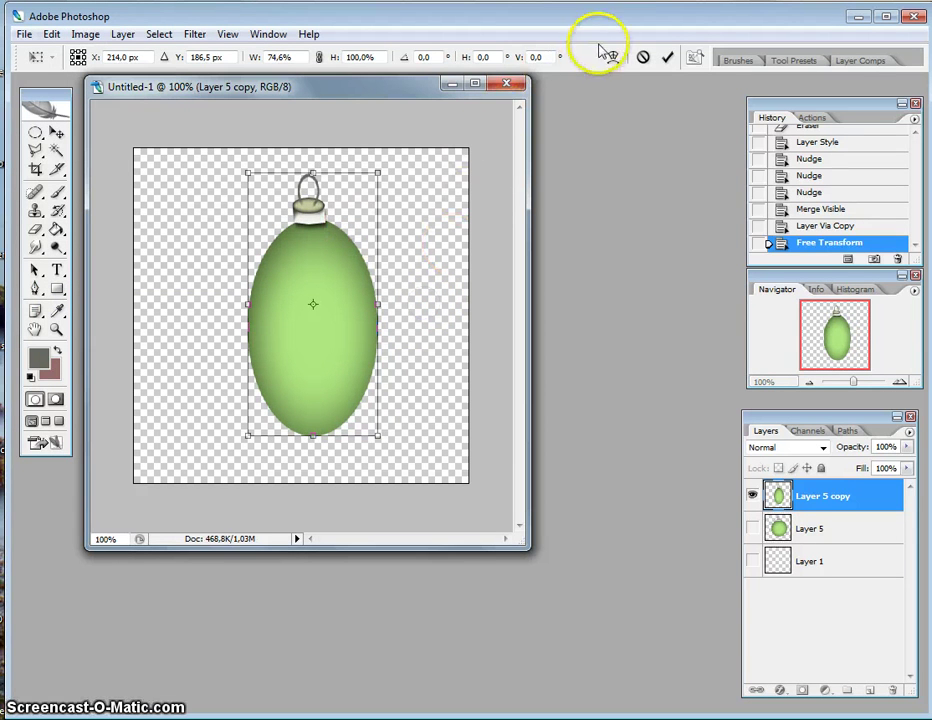
left_click(667, 57)
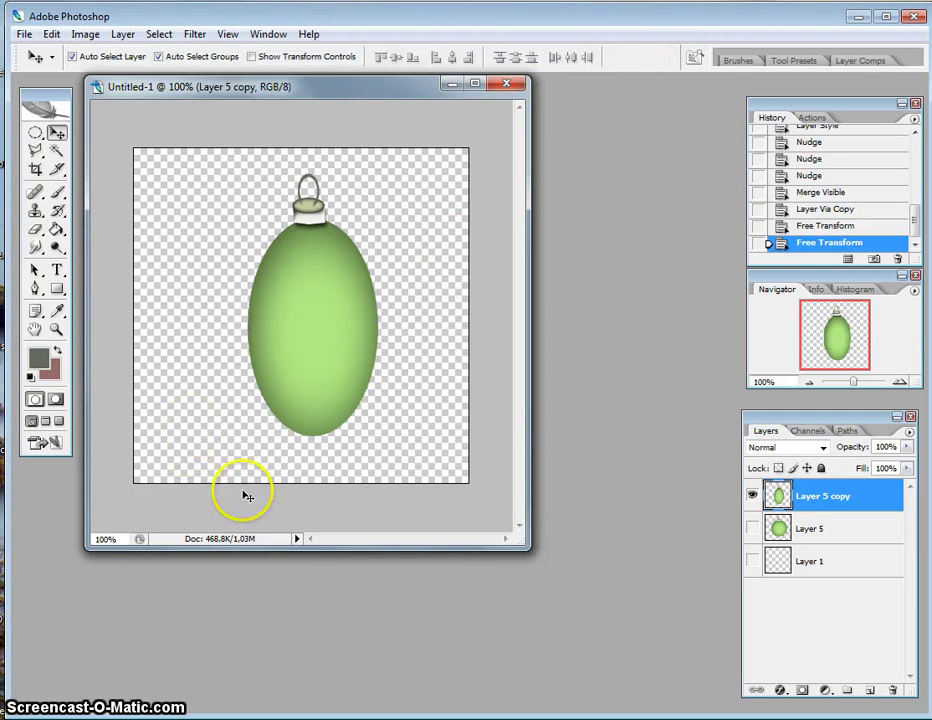
Step: Warp Layer 5 copy, pulling both lower sides inward into a teardrop point at the bottom
left_click(50, 34)
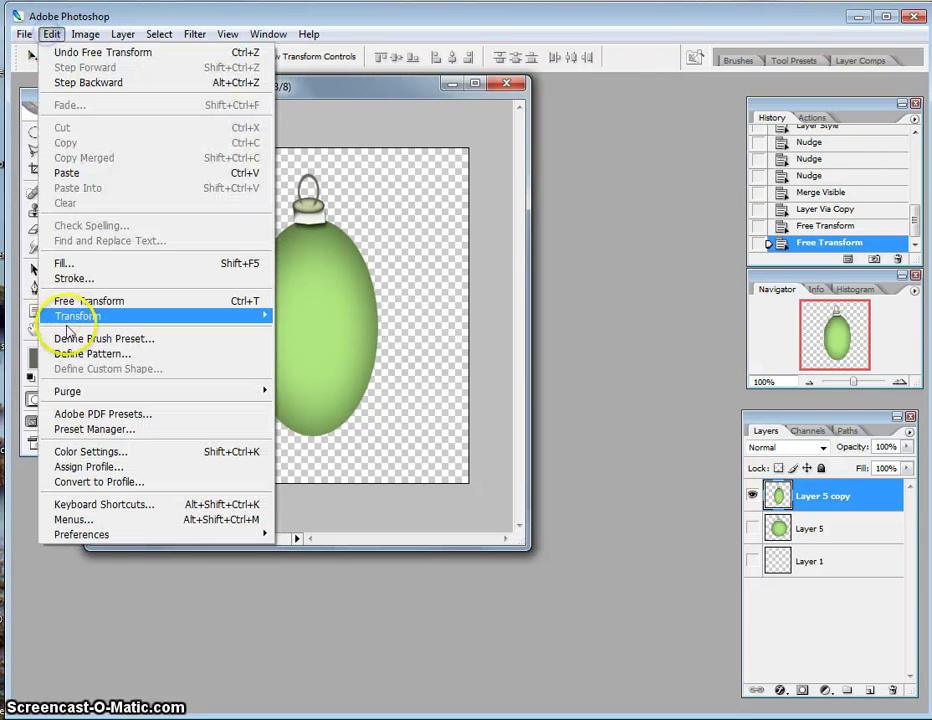
mouse_move(78, 316)
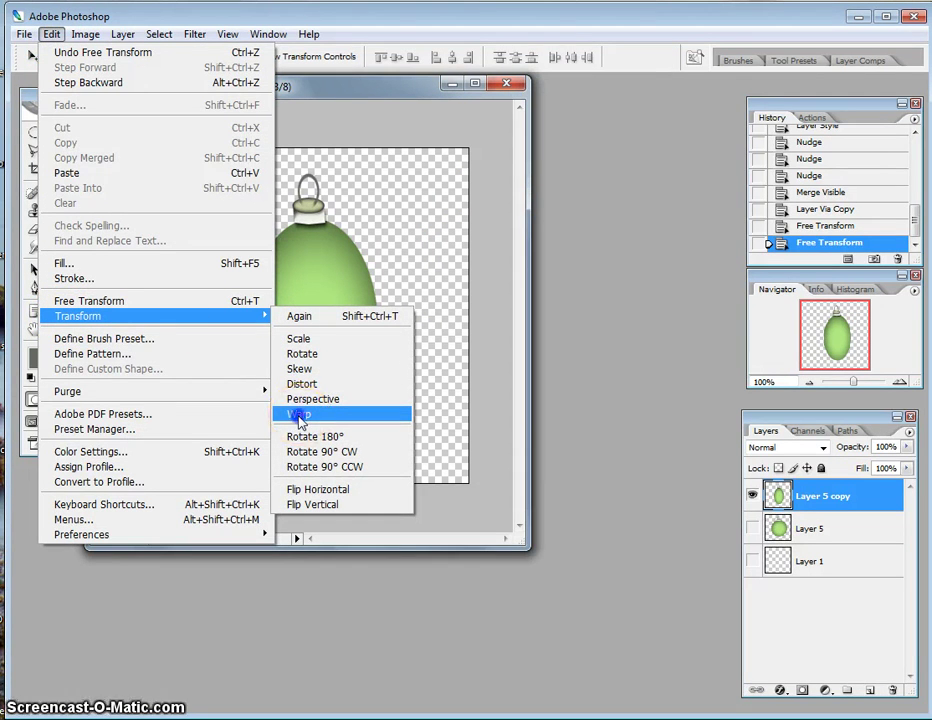
left_click(299, 416)
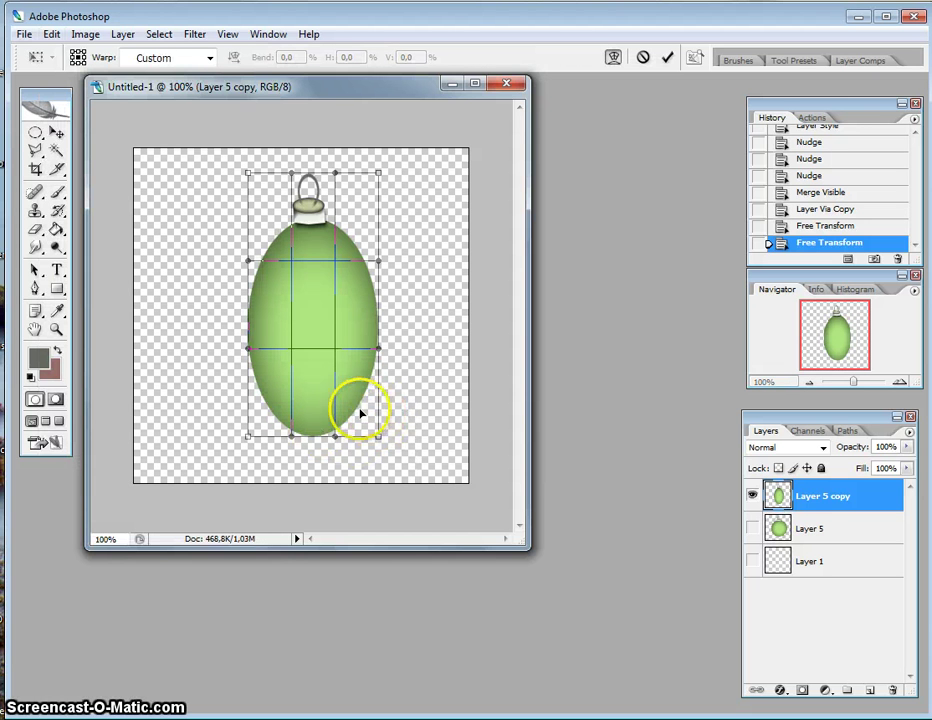
left_click_drag(378, 437, 341, 441)
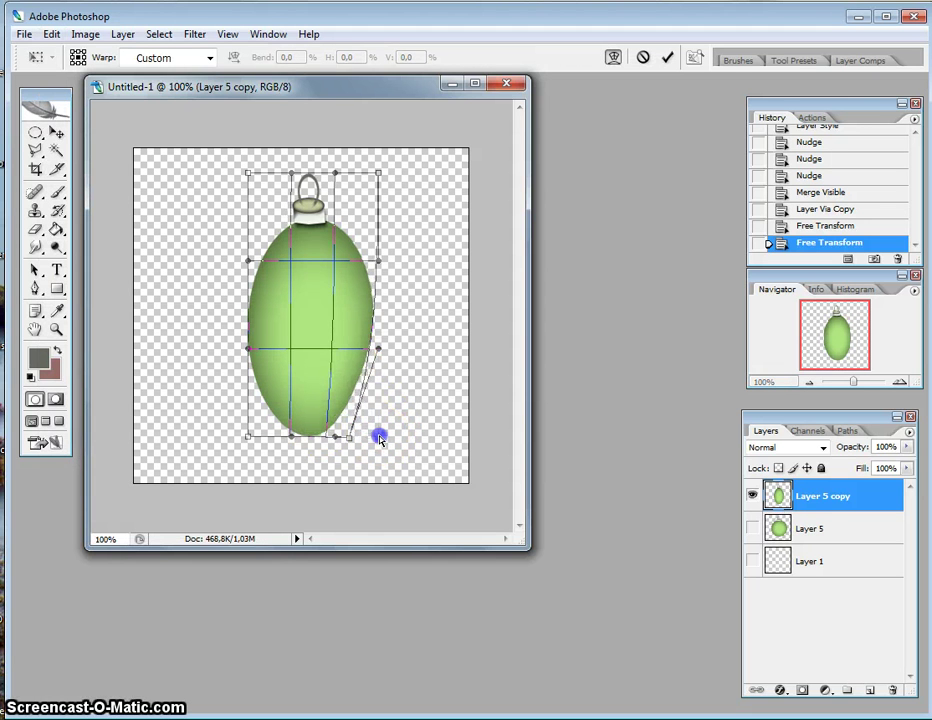
left_click_drag(244, 435, 248, 437)
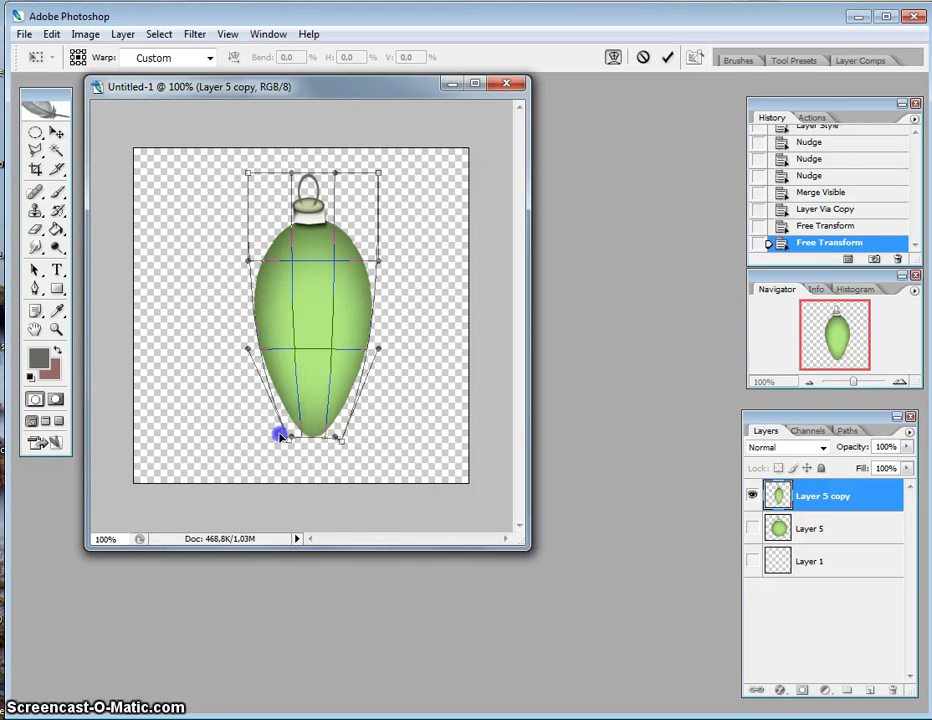
left_click_drag(281, 436, 289, 438)
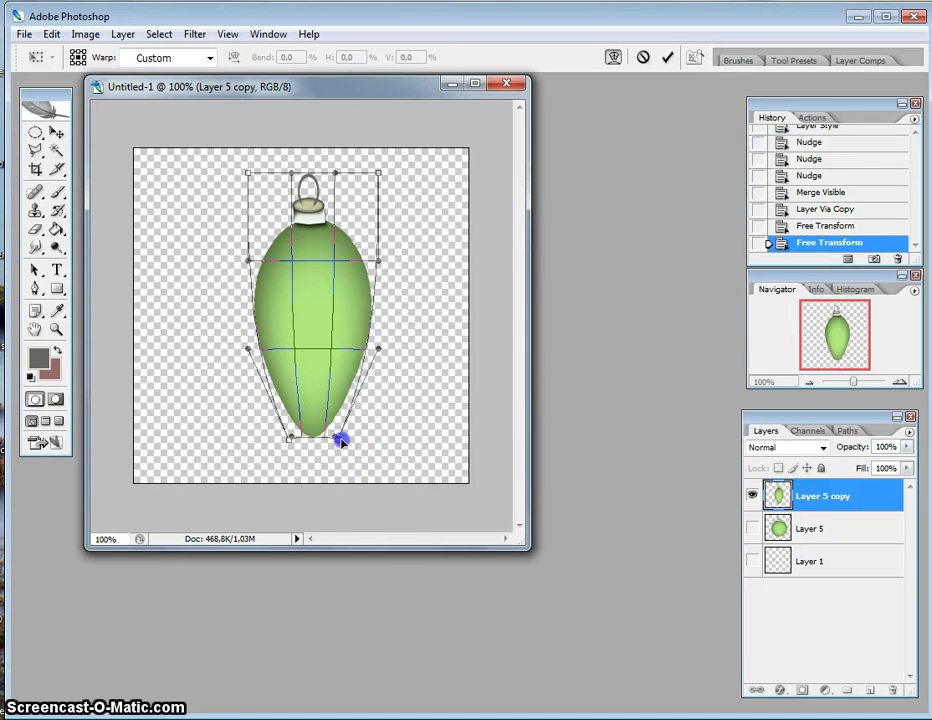
left_click(667, 60)
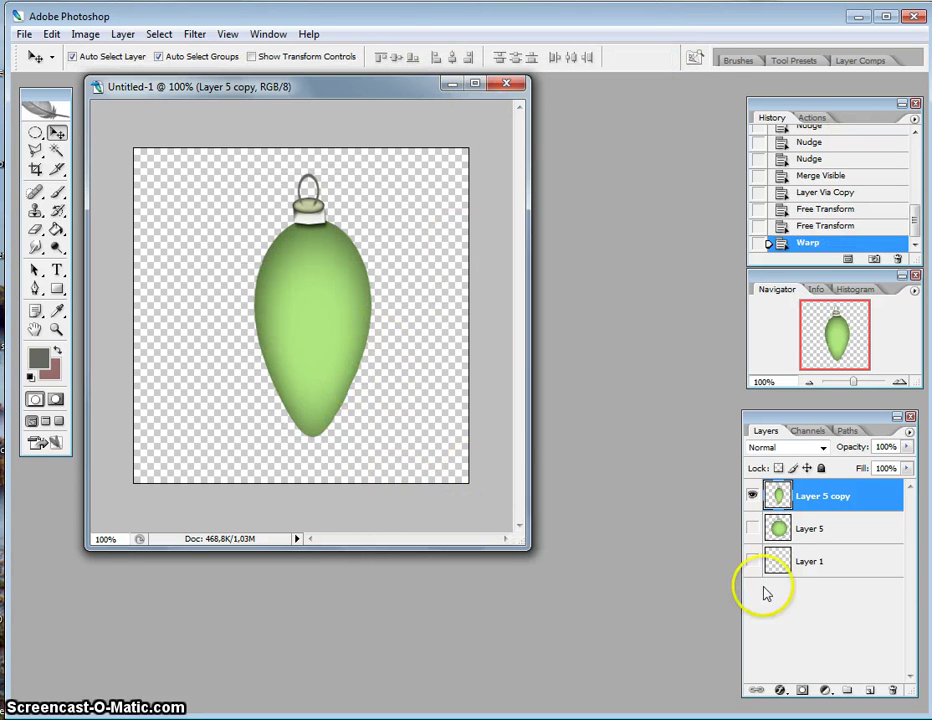
Step: Compare both ornament shapes, then leave only the teardrop Layer 5 copy visible
left_click(753, 530)
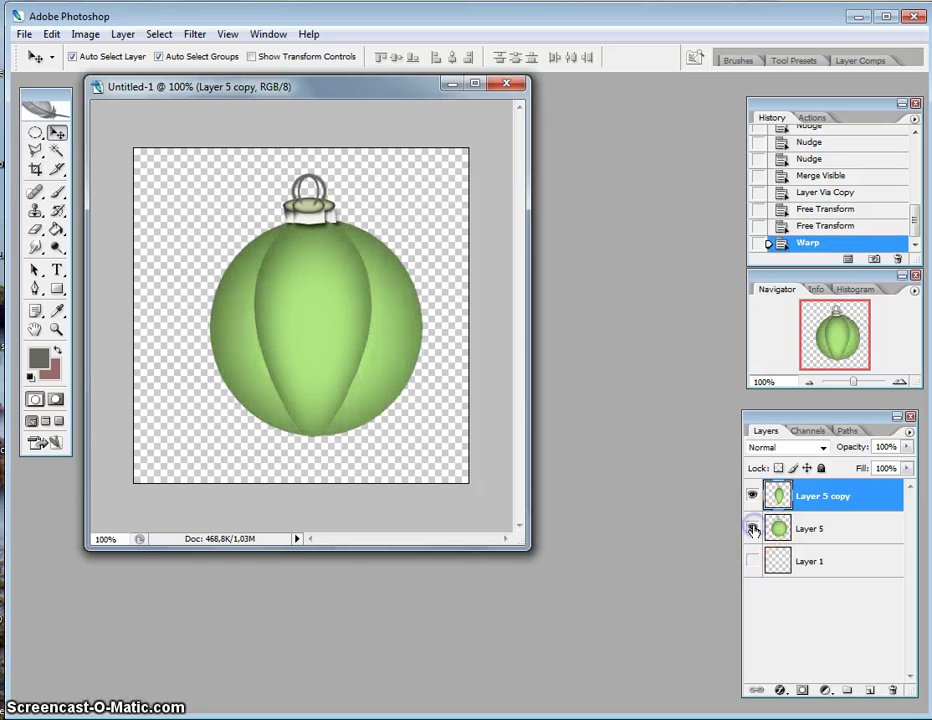
left_click(753, 496)
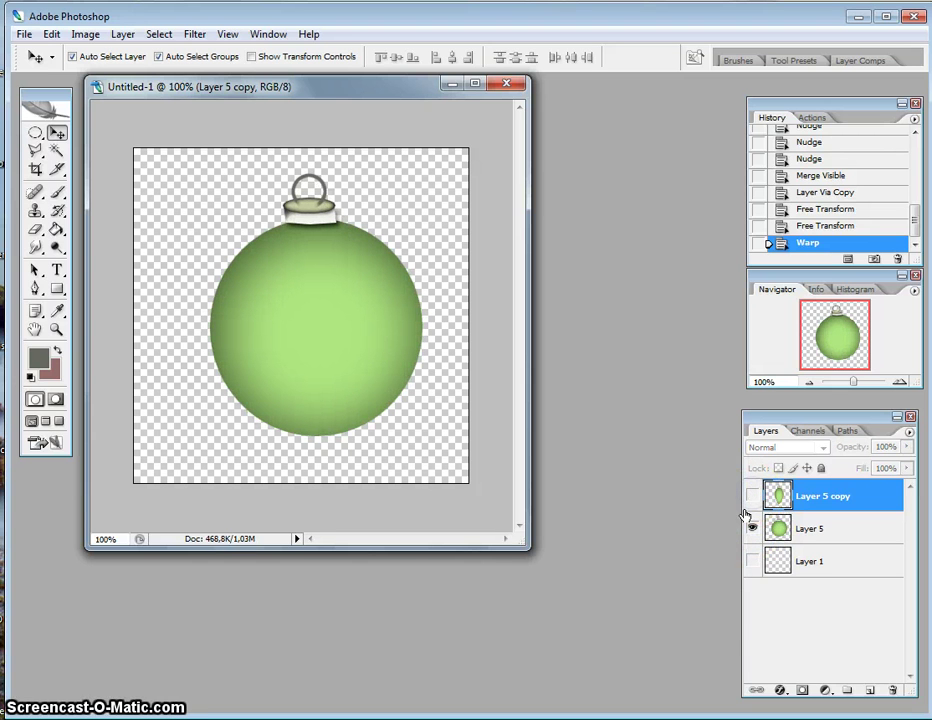
left_click_drag(753, 558, 755, 535)
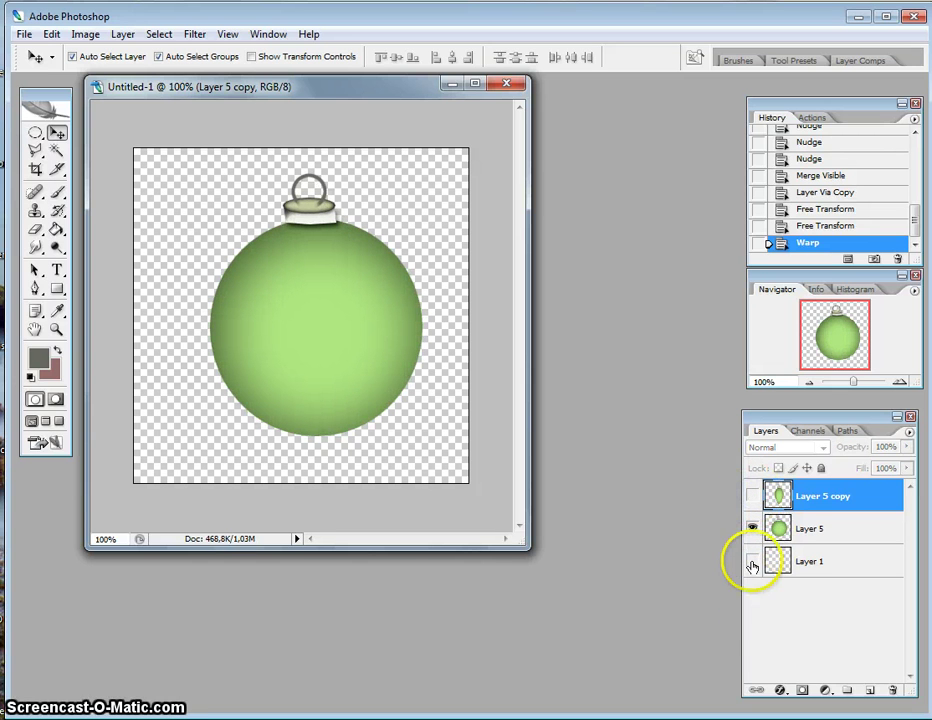
left_click(752, 496)
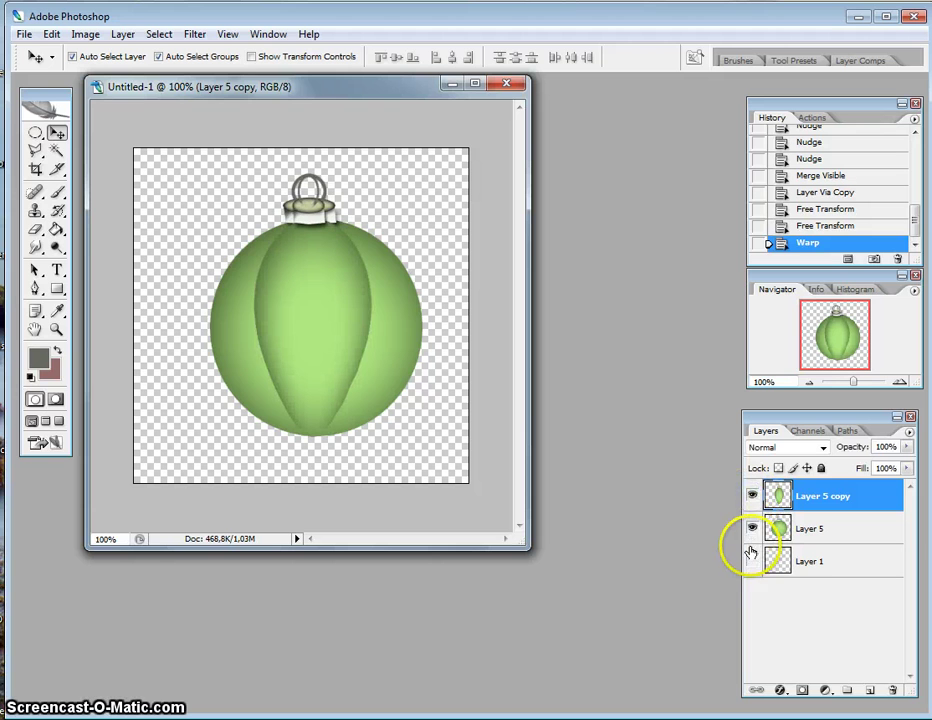
left_click(752, 529)
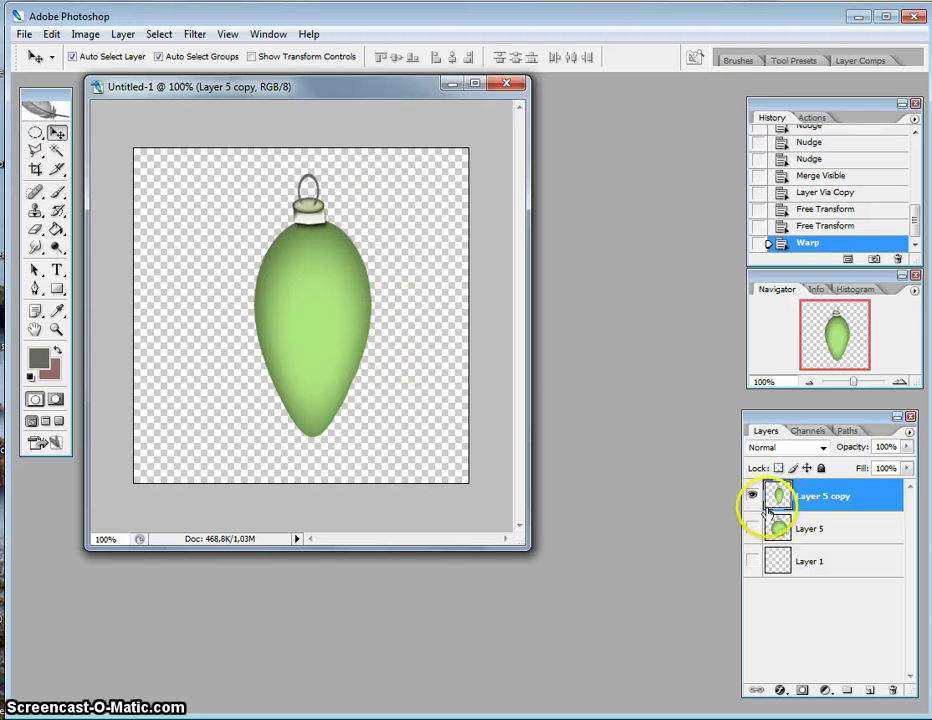
left_click_drag(354, 92, 383, 99)
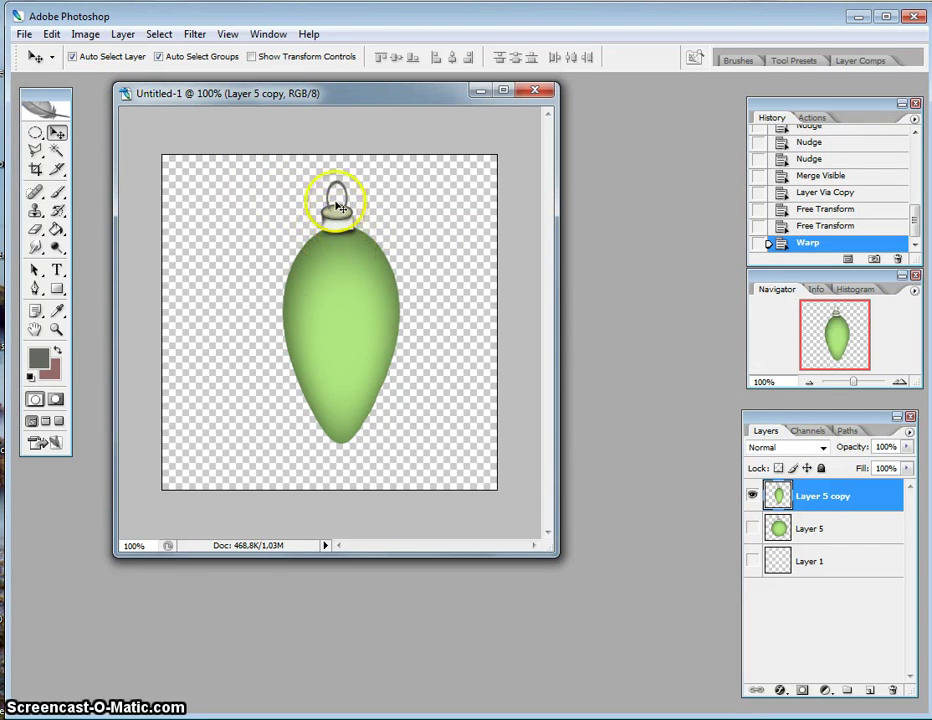
Step: Colorize the teardrop with Hue/Saturation at hue 0, saturation 56, lightness -10
left_click(85, 36)
mouse_move(112, 75)
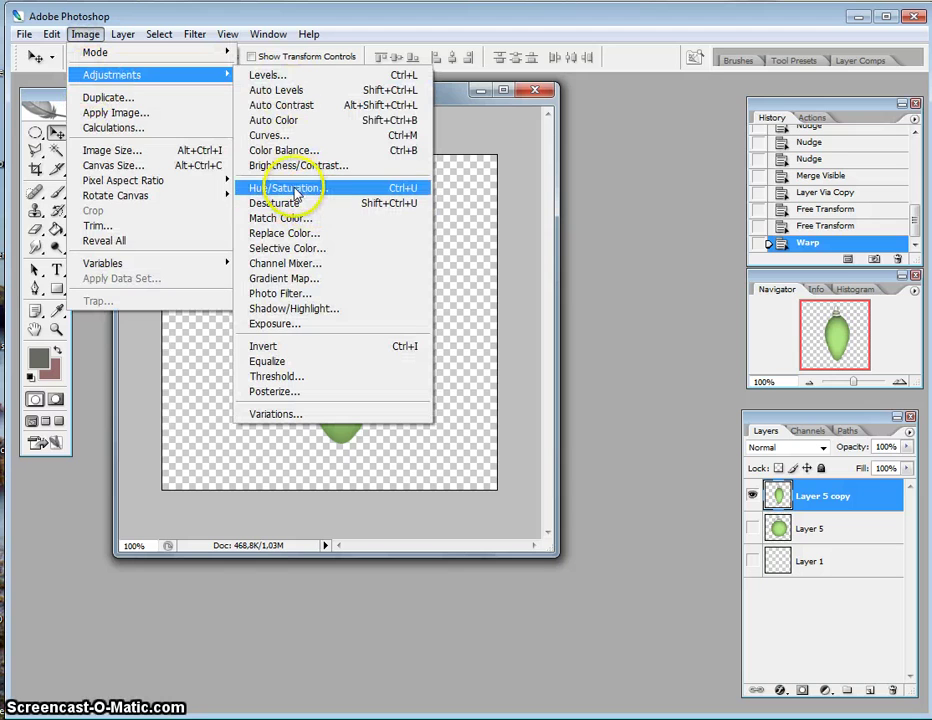
left_click(296, 192)
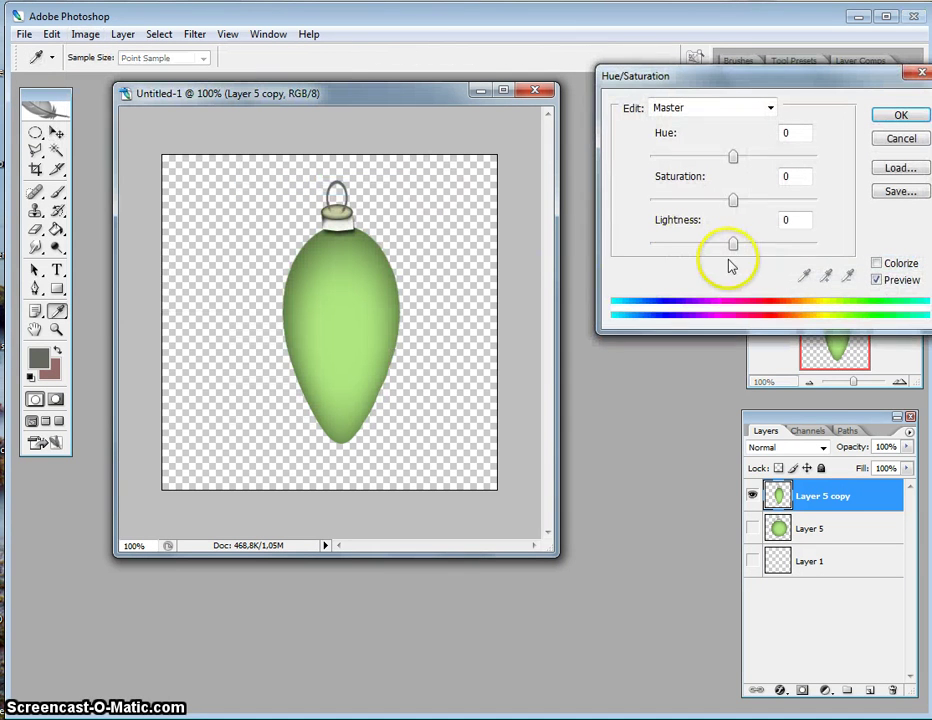
left_click(876, 264)
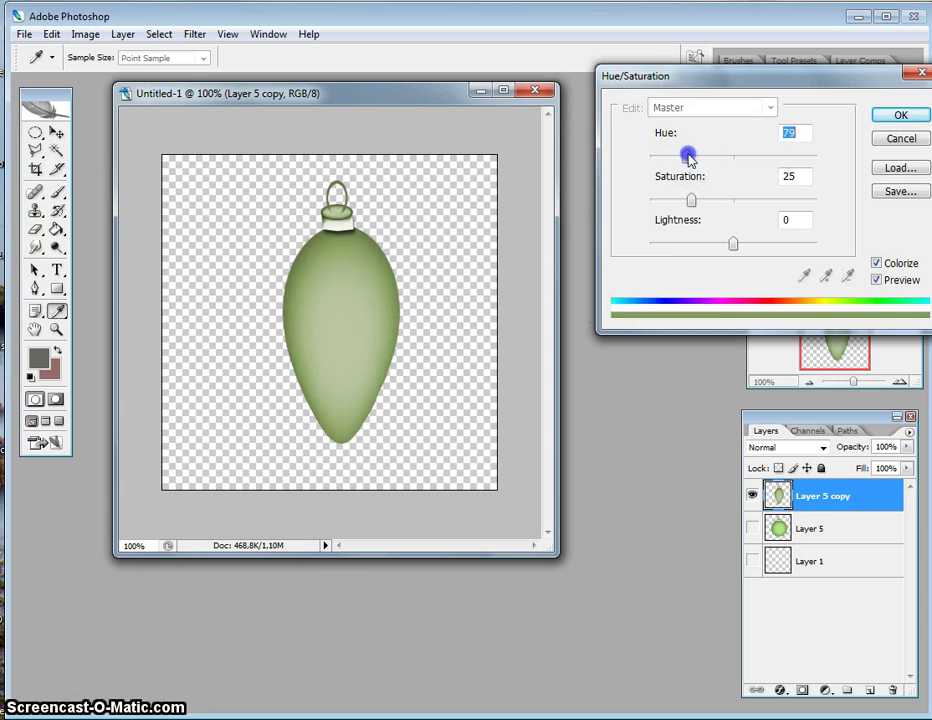
mouse_move(691, 156)
left_mouse_down()
mouse_move(662, 157)
mouse_move(689, 155)
left_mouse_up()
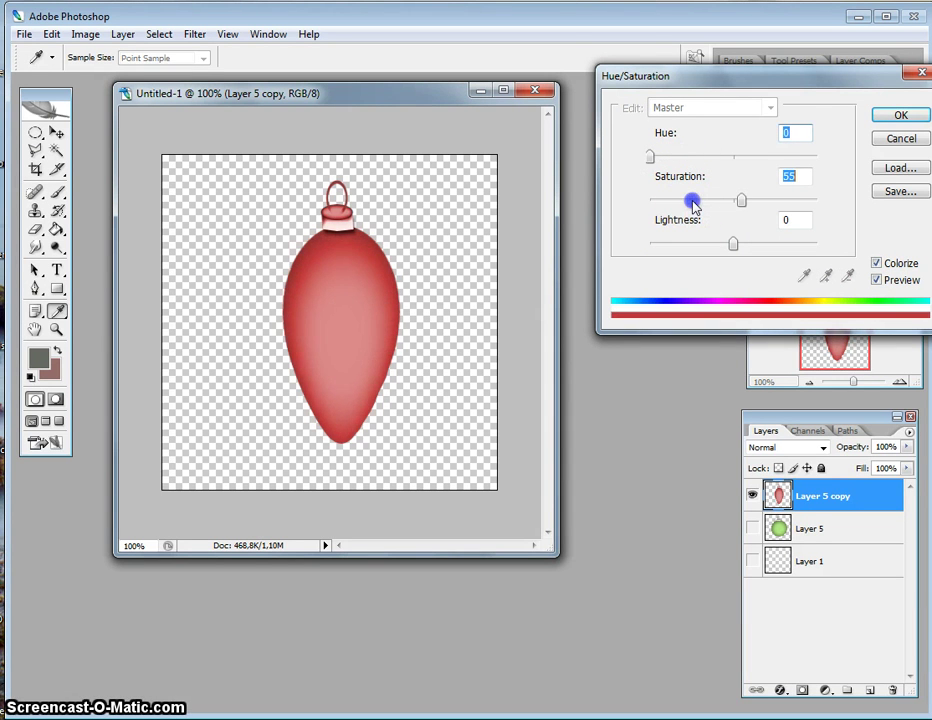
left_click_drag(733, 244, 730, 249)
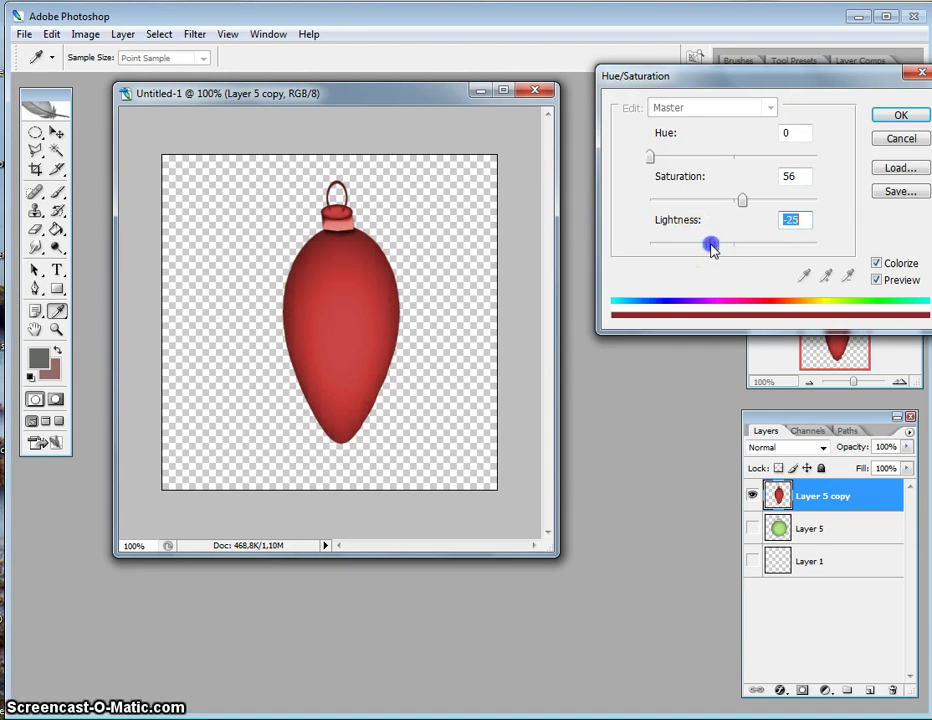
left_click_drag(708, 245, 713, 249)
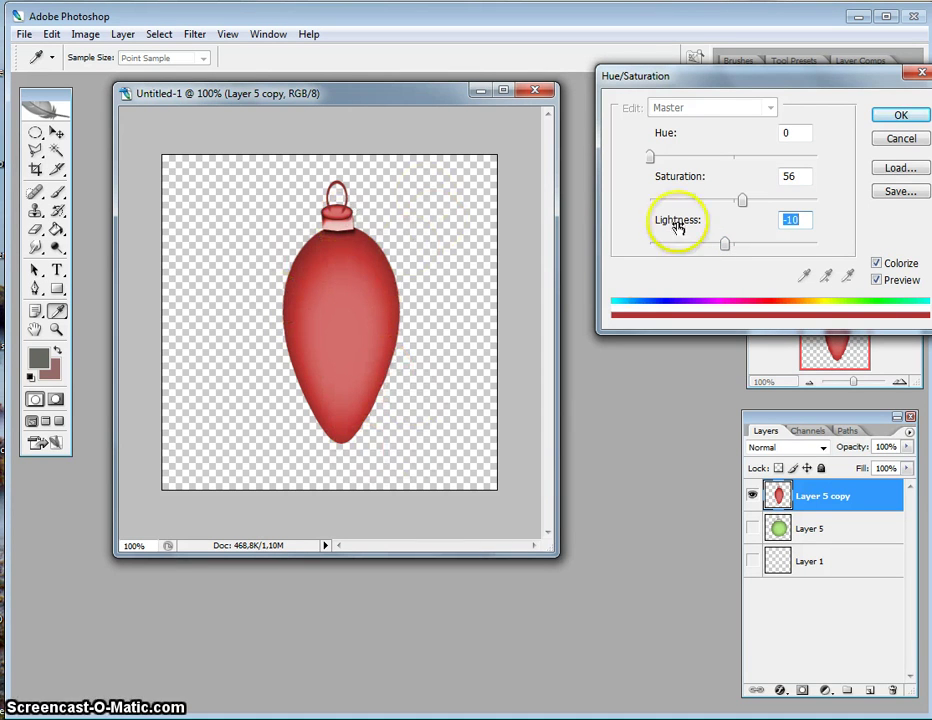
left_click_drag(697, 78, 666, 66)
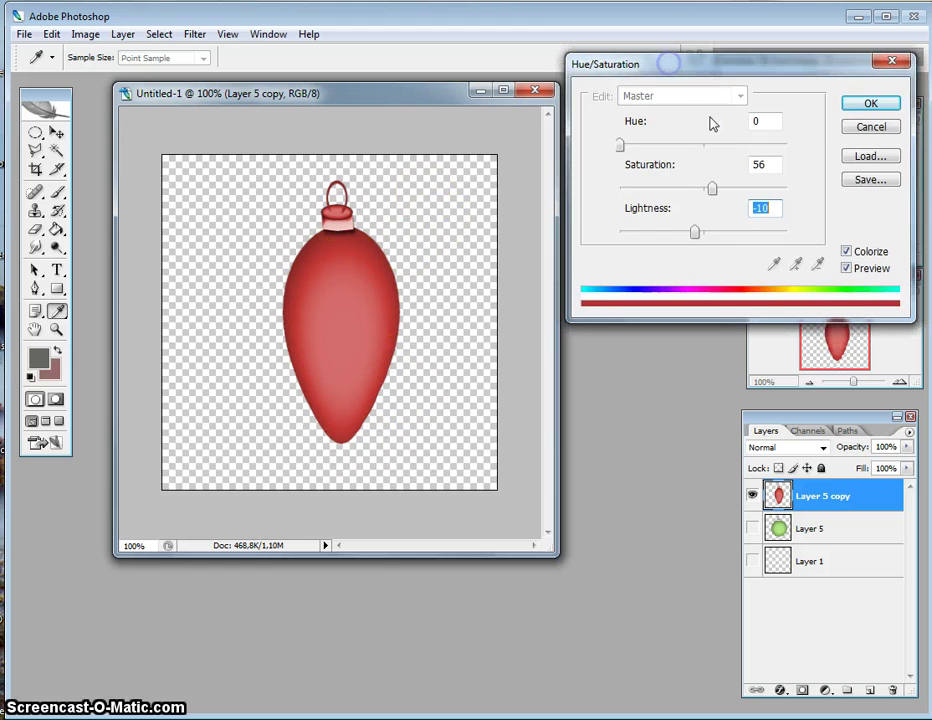
left_click(859, 106)
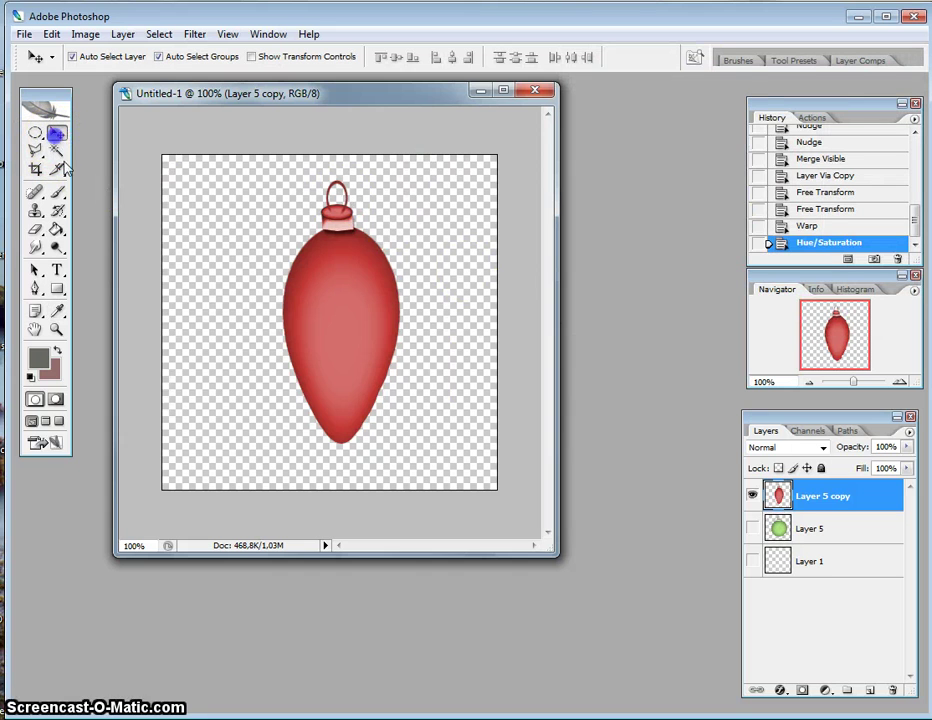
Step: Shift the red teardrop (Layer 5 copy) left, then unhide Layer 5 and move the green ornament right
left_click_drag(339, 228, 228, 241)
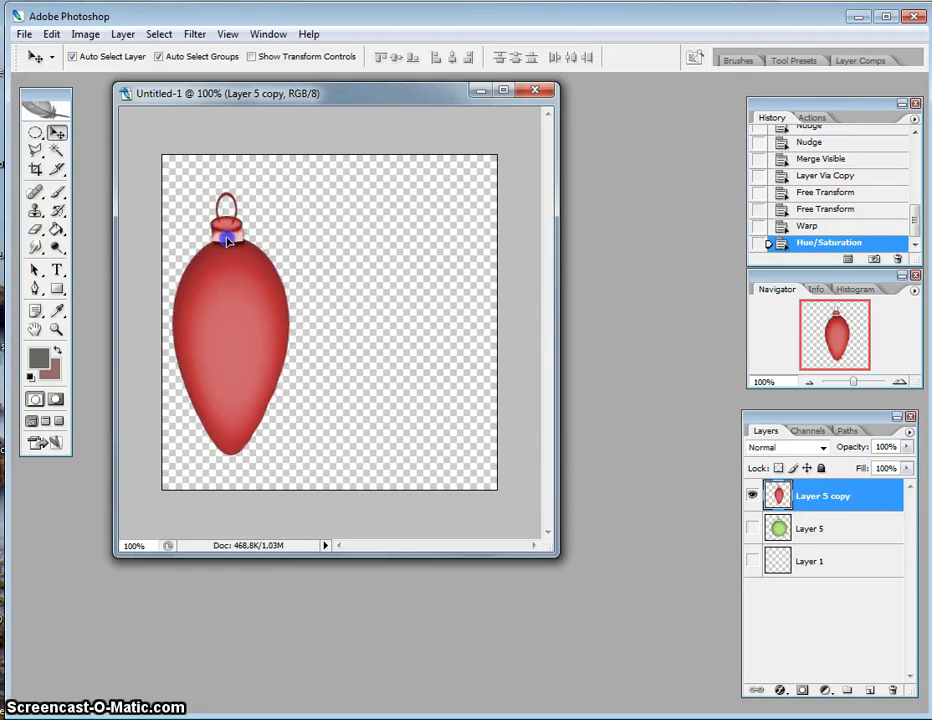
left_click(848, 532)
left_click(752, 529)
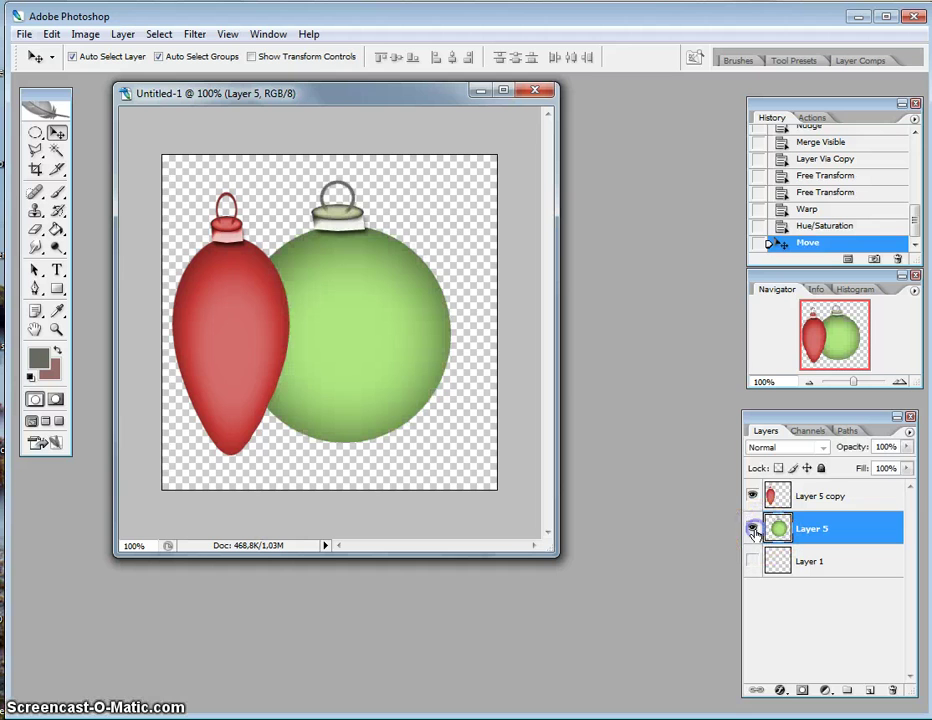
left_click_drag(327, 344, 375, 344)
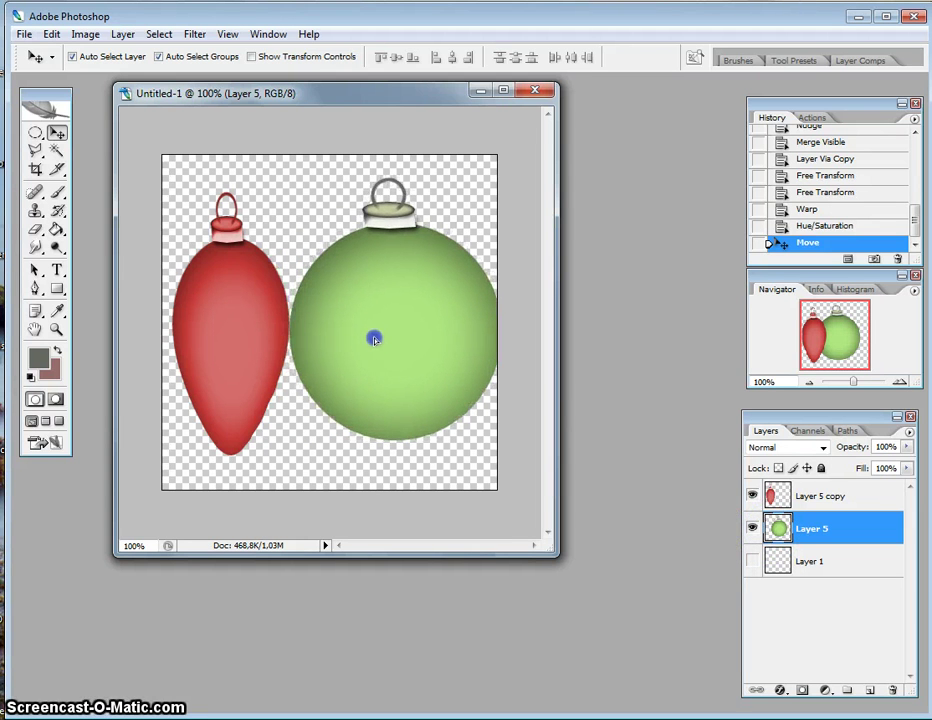